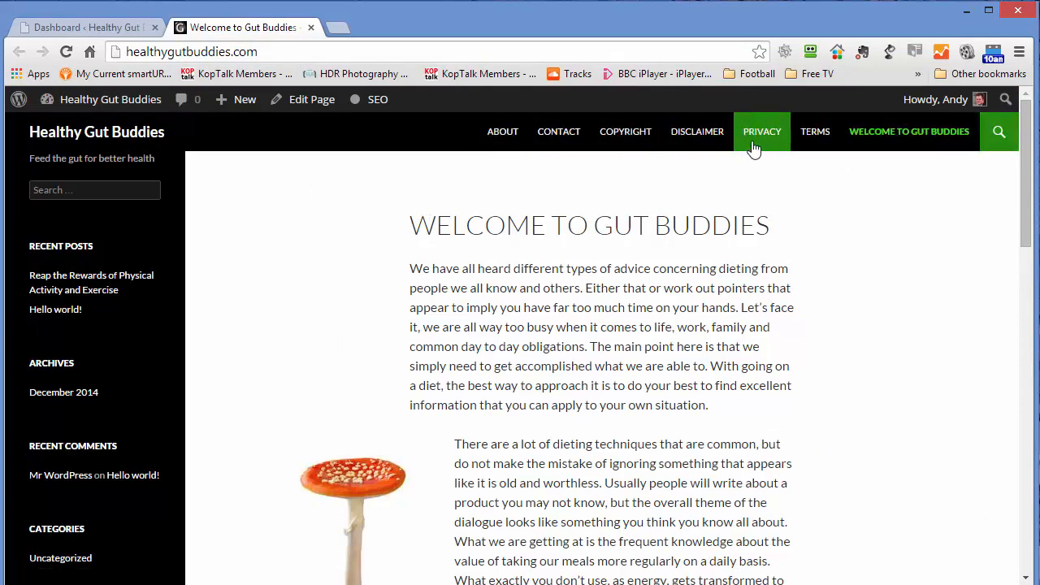
- Create a new navigation menu named Top Navigation in the site's dashboard
{"action": "left_click", "coordinate": [85, 30]}
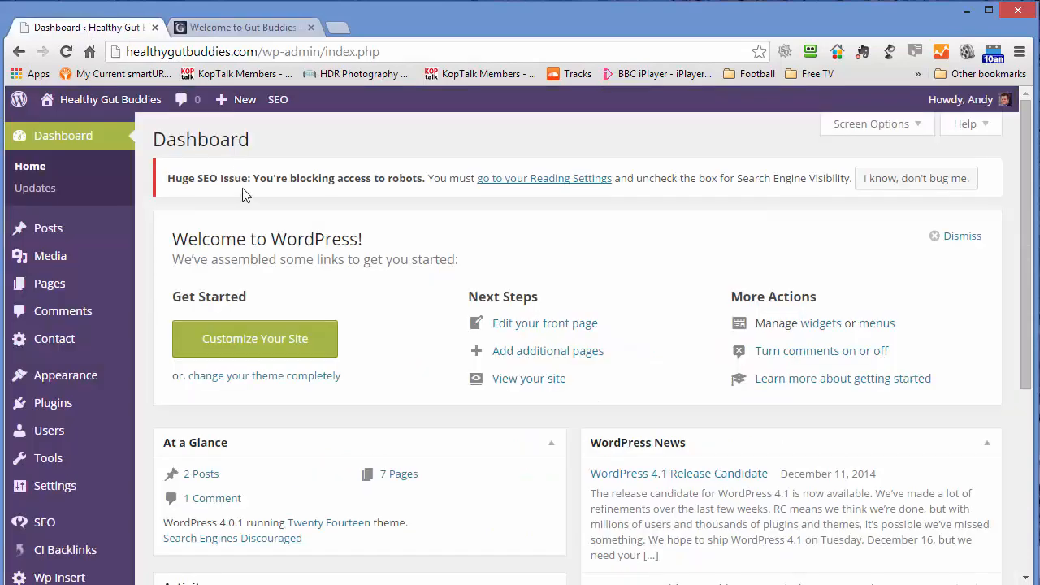
{"action": "mouse_move", "coordinate": [51, 383]}
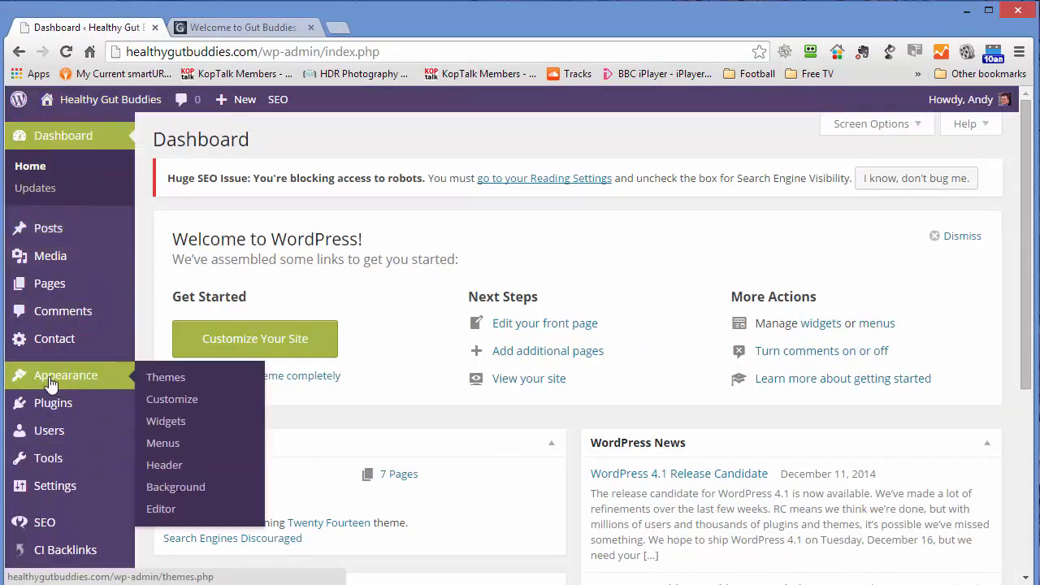
{"action": "left_click", "coordinate": [162, 446]}
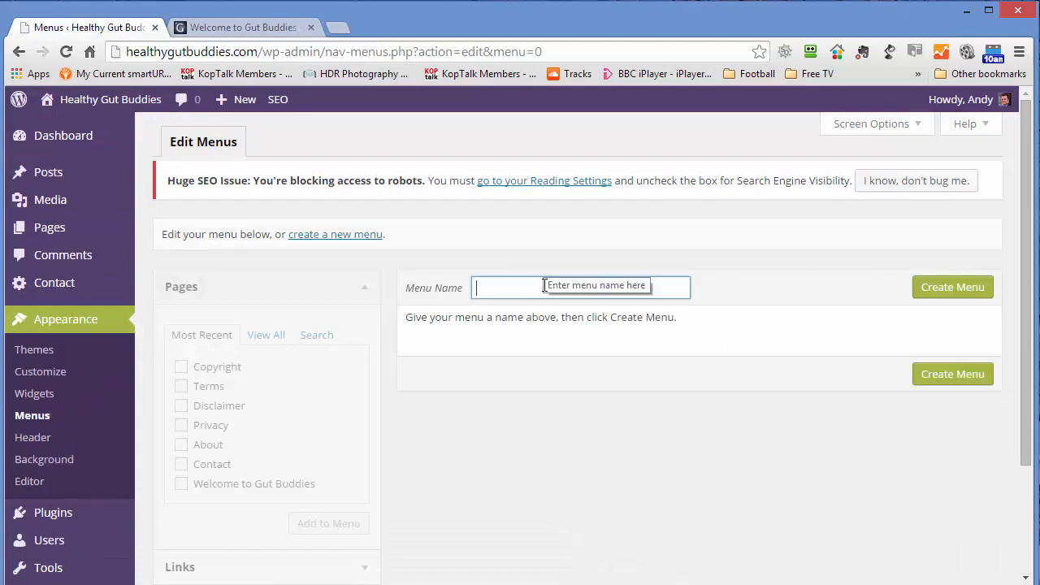
{"action": "left_click", "coordinate": [516, 285]}
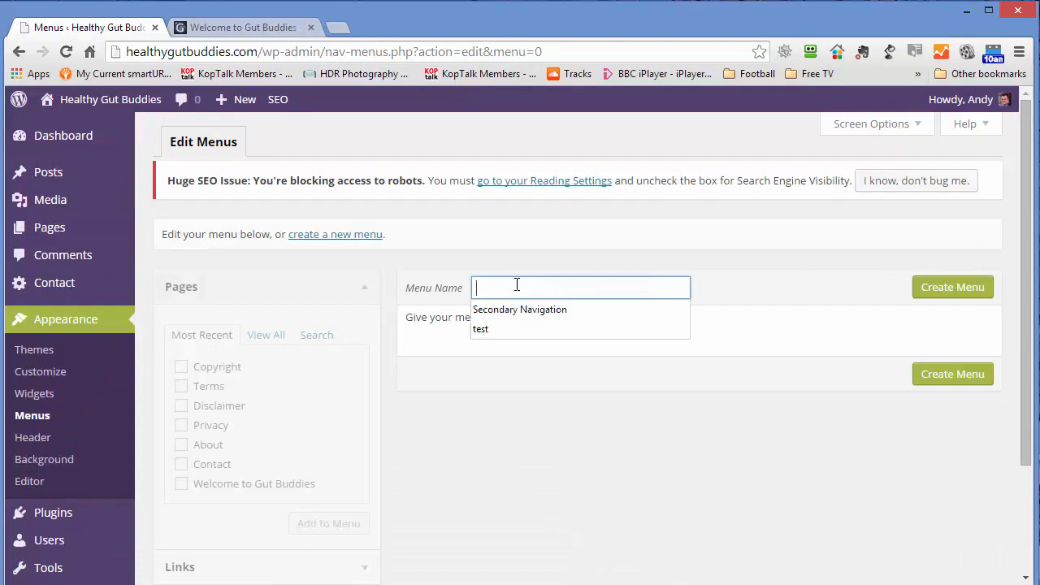
{"action": "type", "text": "Top Navigation"}
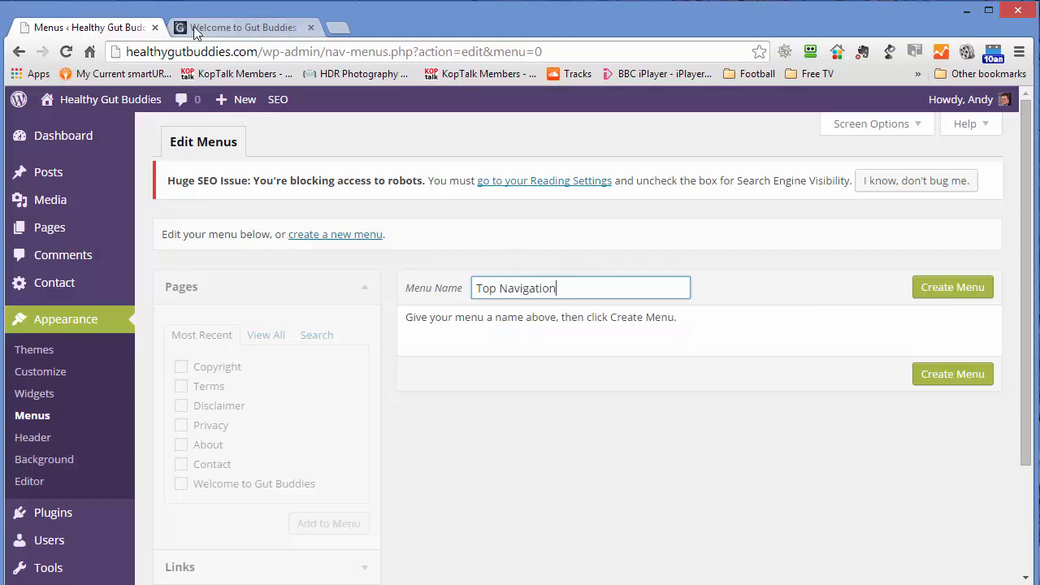
{"action": "left_click", "coordinate": [940, 290]}
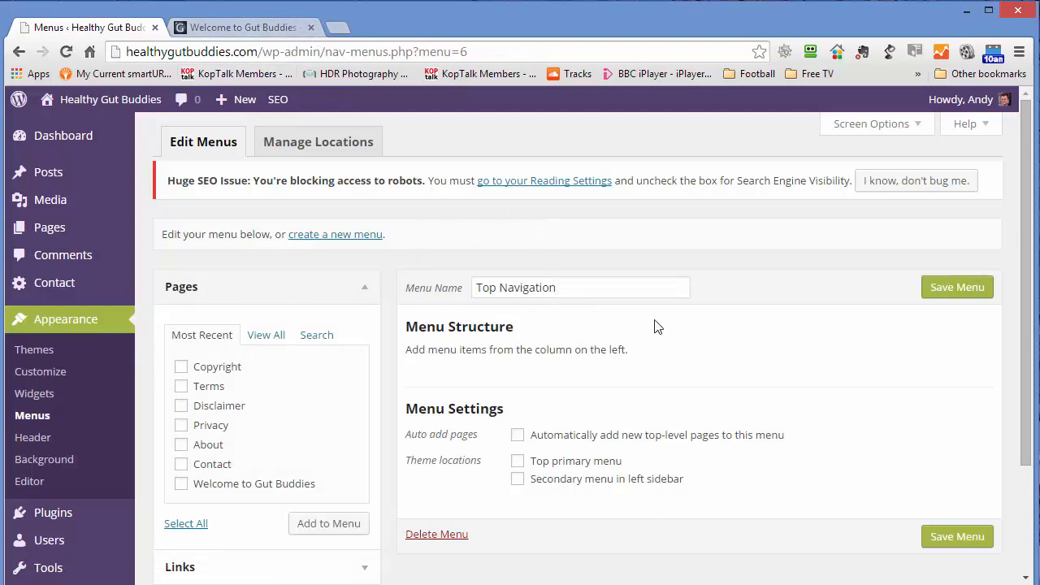
- Review the theme's menu locations and compare them with the top navigation and left sidebar on the live site
{"action": "left_click", "coordinate": [293, 146]}
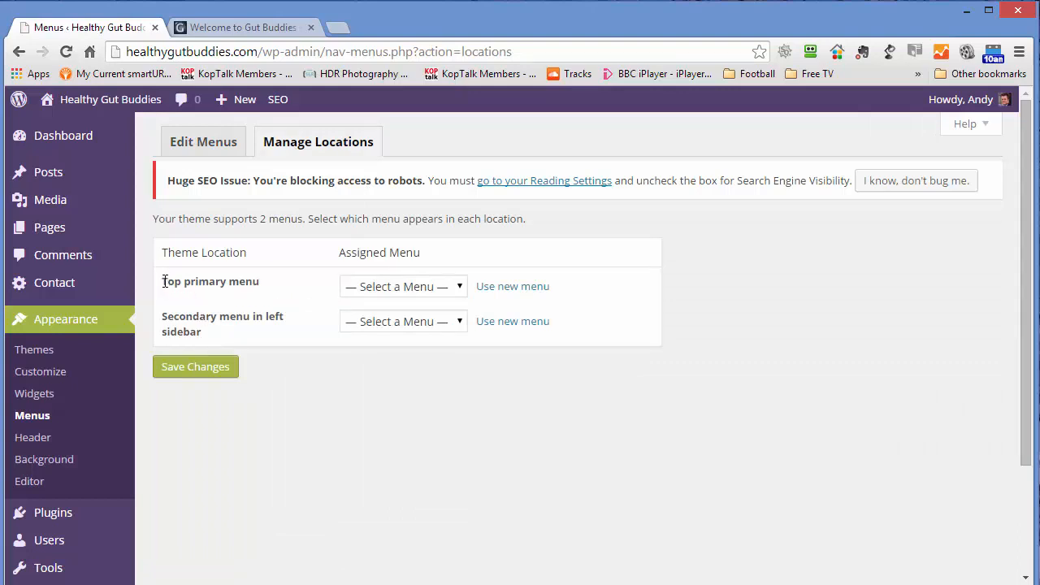
{"action": "left_click_drag", "start_coordinate": [162, 281], "coordinate": [245, 282]}
{"action": "left_click", "coordinate": [219, 26]}
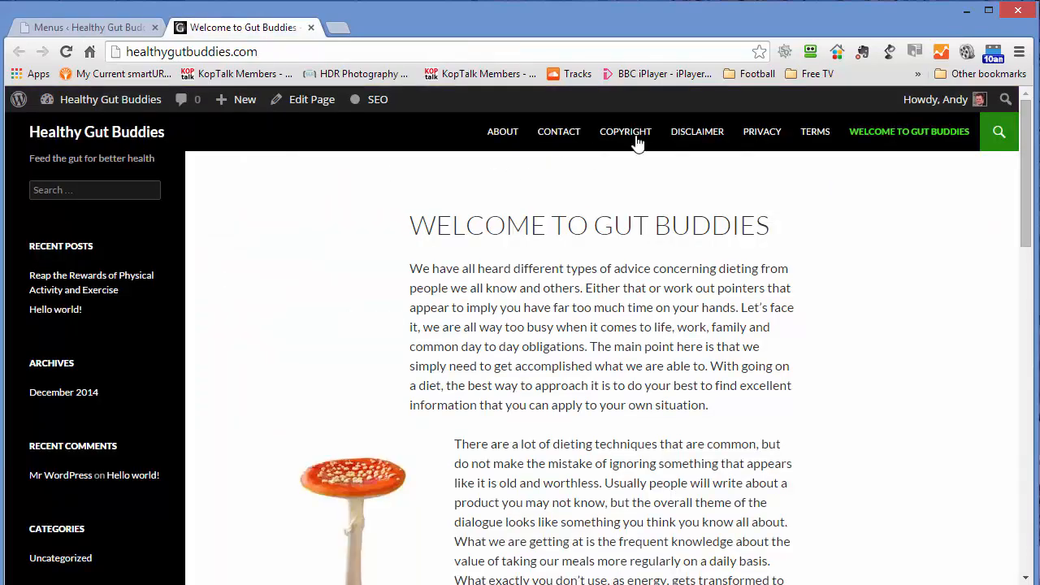
{"action": "left_click", "coordinate": [78, 26]}
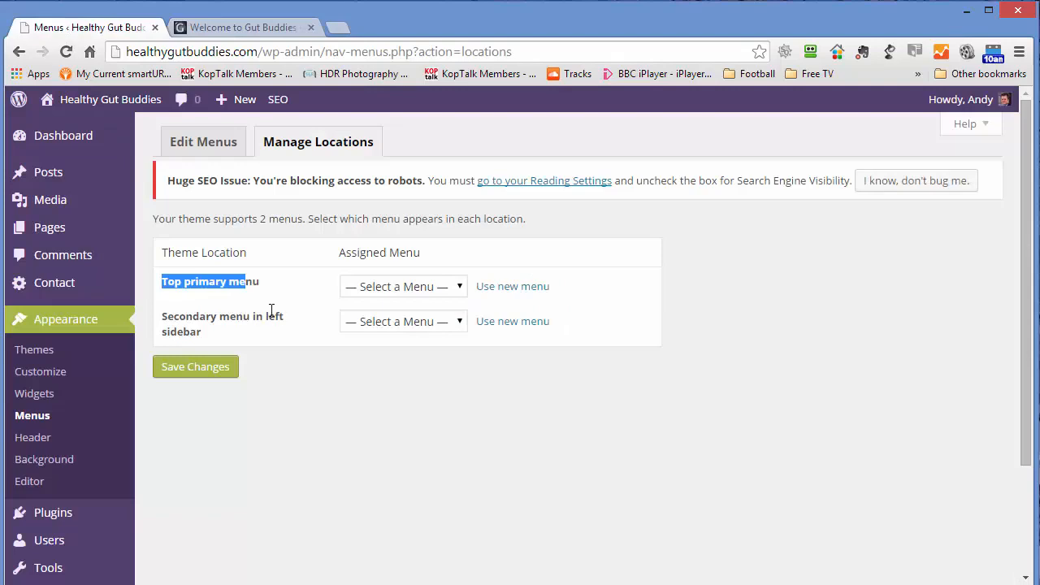
{"action": "left_click", "coordinate": [229, 27]}
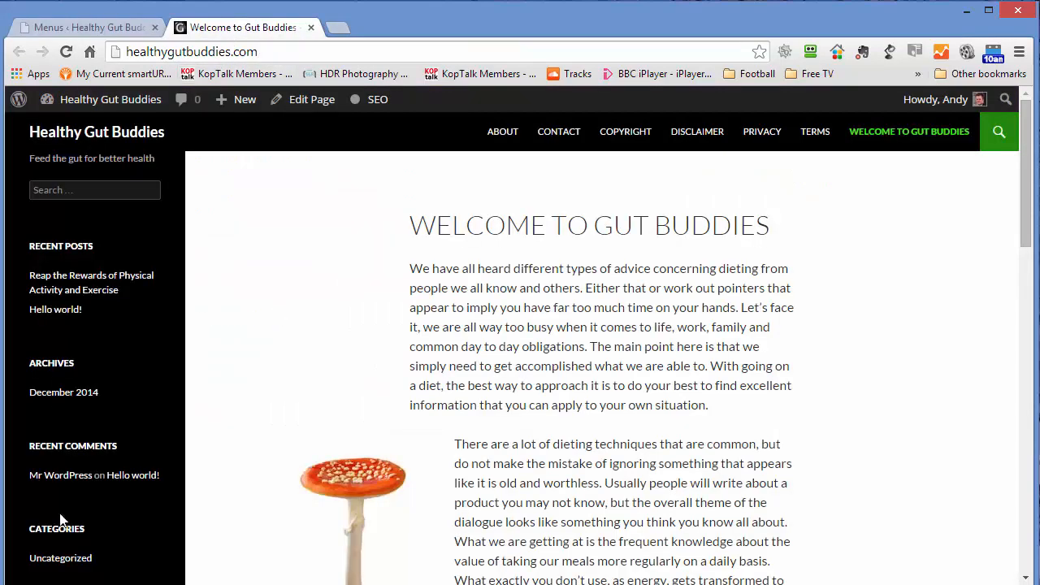
{"action": "left_click", "coordinate": [77, 26]}
{"action": "left_click", "coordinate": [190, 141]}
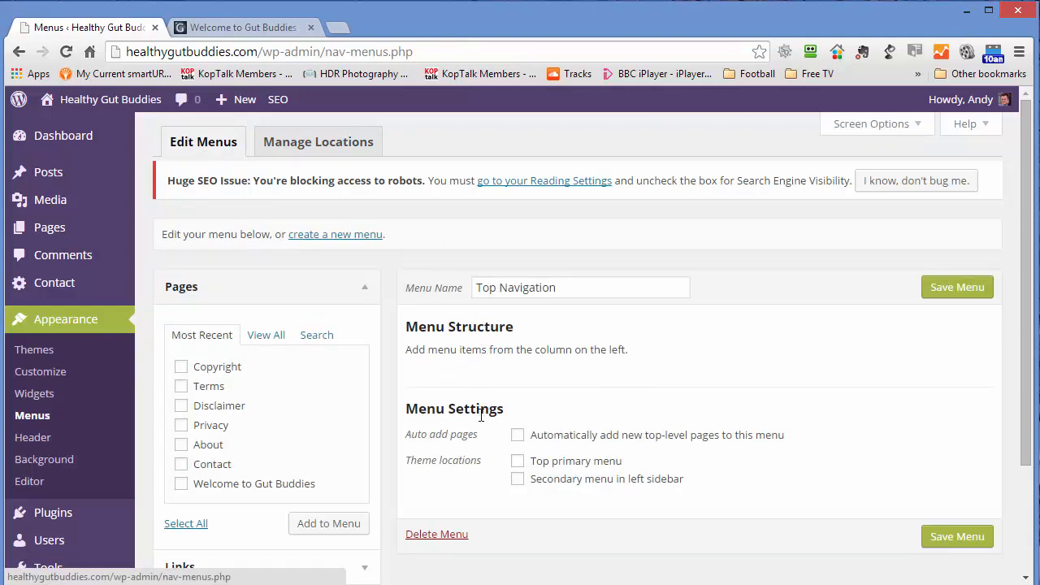
{"action": "left_click", "coordinate": [517, 437]}
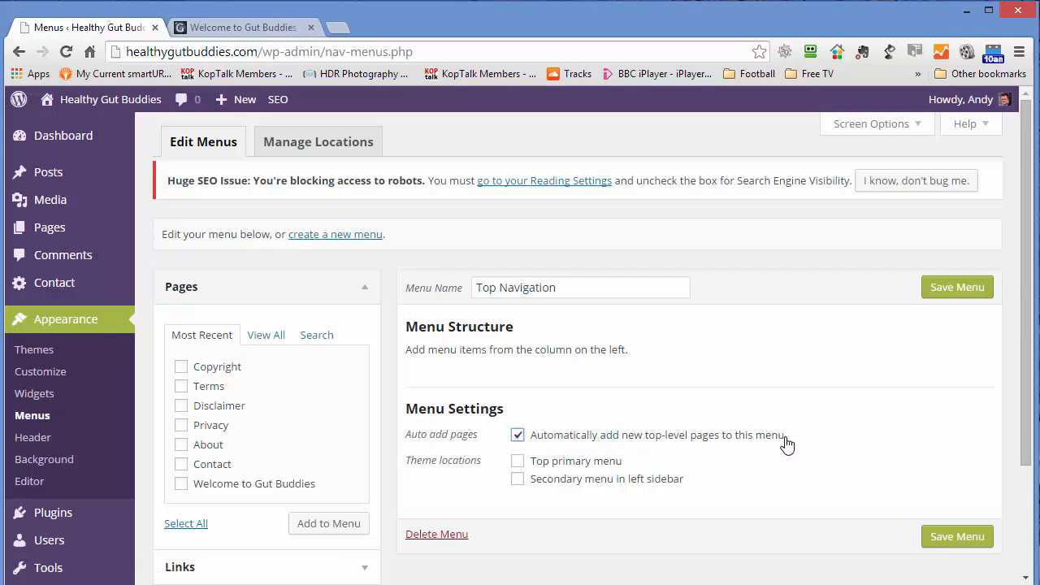
{"action": "left_click", "coordinate": [518, 436]}
{"action": "left_click", "coordinate": [518, 461]}
{"action": "left_click", "coordinate": [520, 462]}
{"action": "left_click", "coordinate": [518, 461]}
{"action": "left_click", "coordinate": [518, 461]}
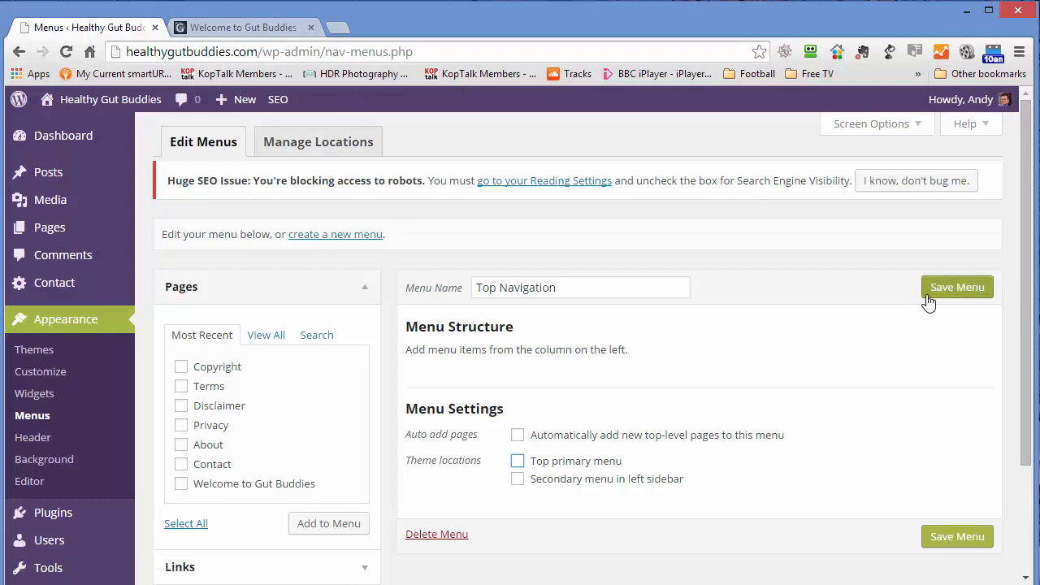
- Inspect the menu choices for the top primary location, and assign Top Navigation to Top primary menu in its menu settings
{"action": "left_click", "coordinate": [280, 144]}
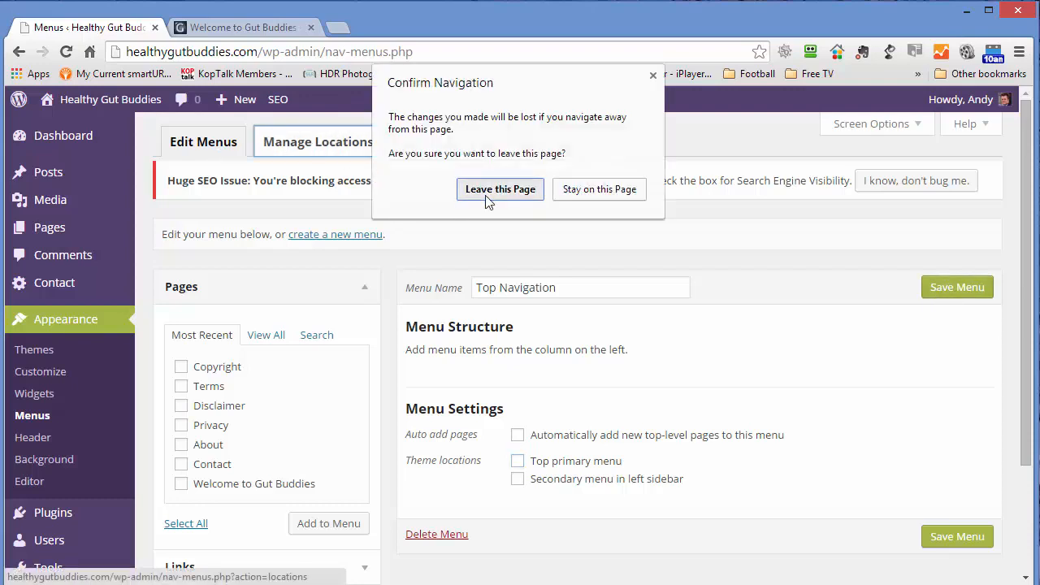
{"action": "left_click", "coordinate": [486, 197]}
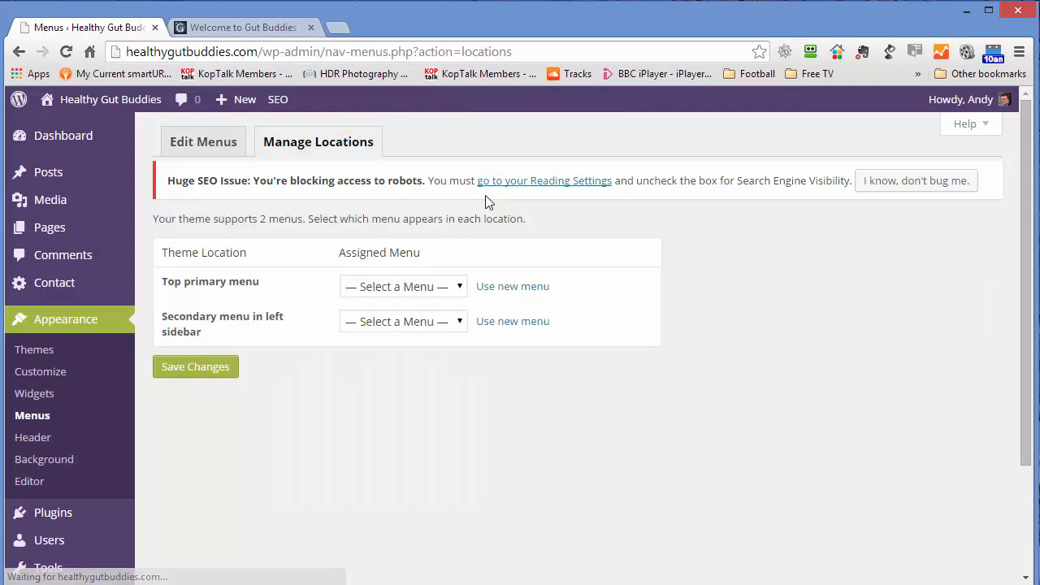
{"action": "left_click", "coordinate": [434, 288]}
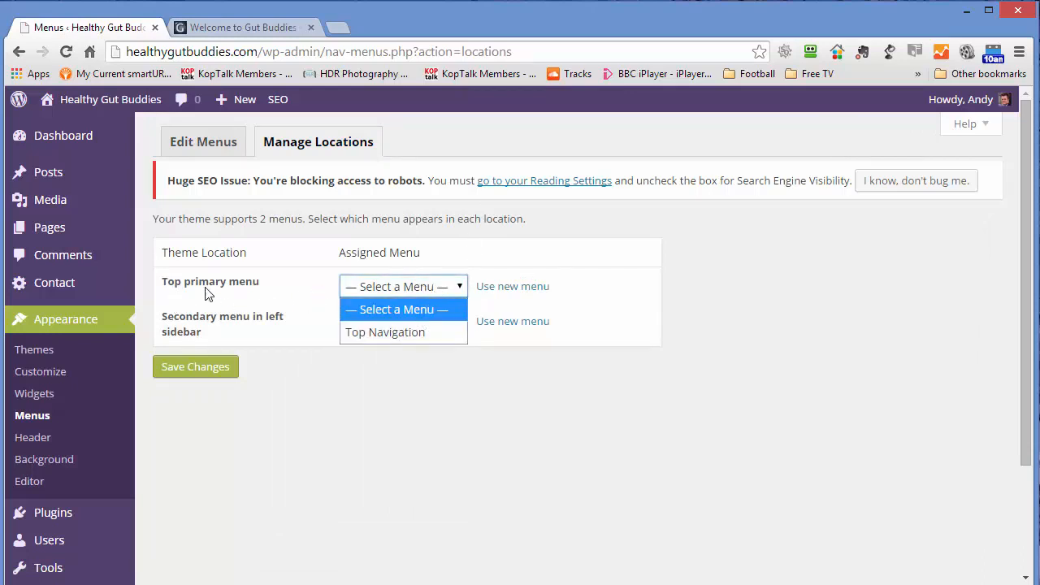
{"action": "left_click", "coordinate": [198, 140]}
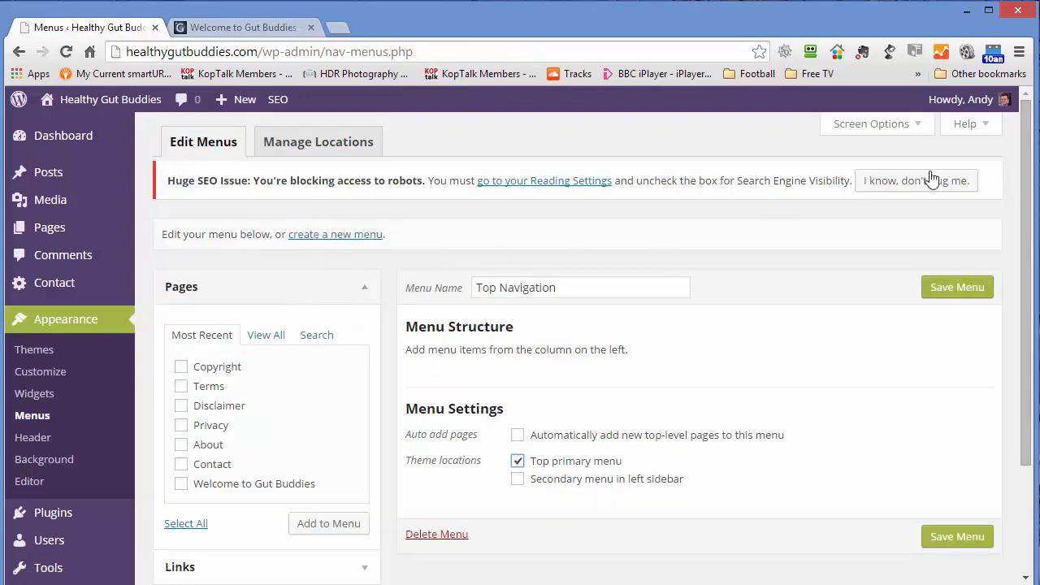
- Examine the Links and Categories options for adding items to the Top Navigation menu
{"action": "left_click_drag", "start_coordinate": [1021, 137], "coordinate": [1035, 195]}
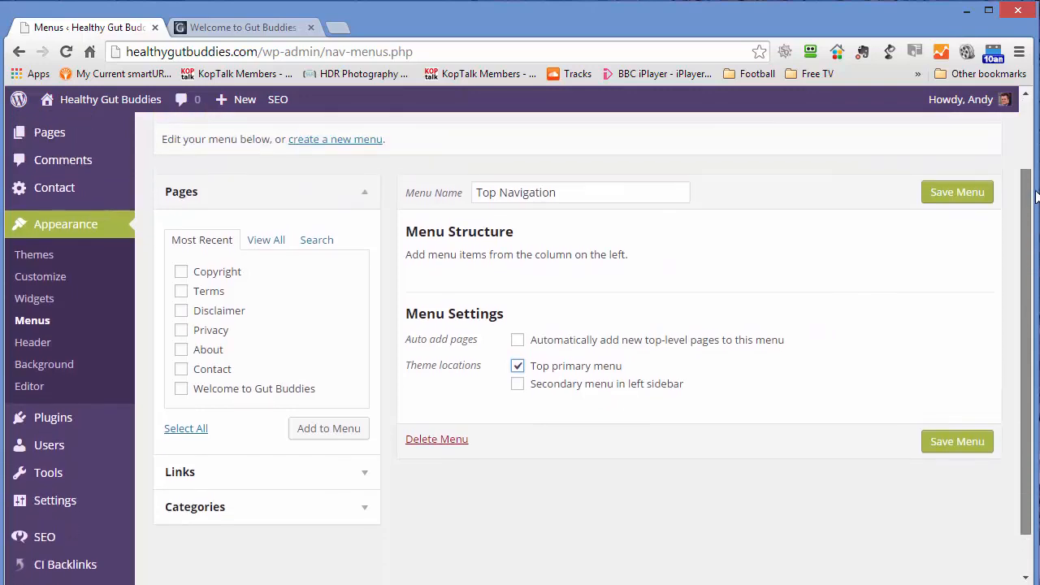
{"action": "left_click", "coordinate": [377, 483]}
{"action": "left_click", "coordinate": [305, 280]}
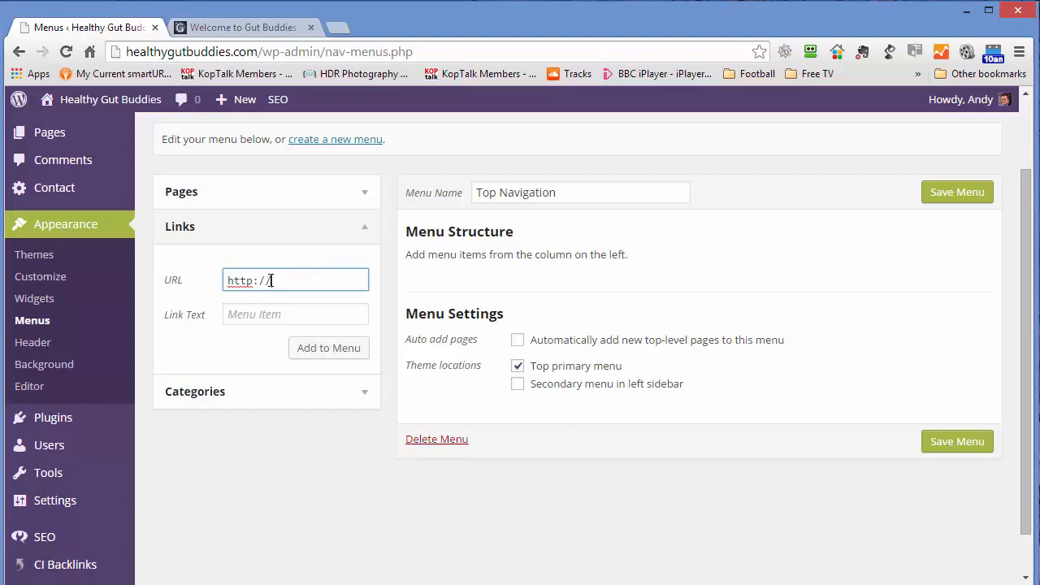
{"action": "left_click", "coordinate": [276, 313]}
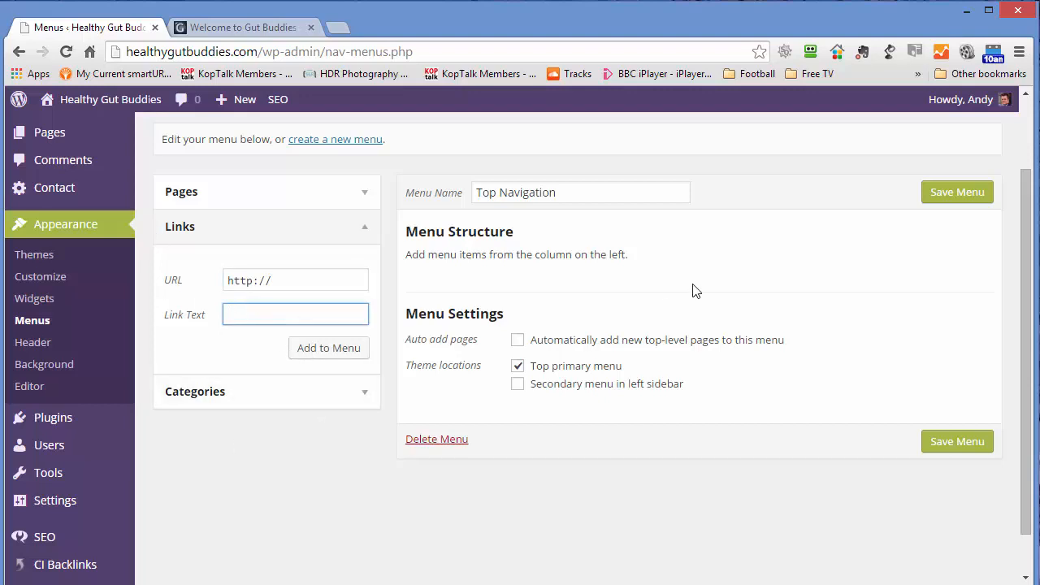
{"action": "left_click", "coordinate": [355, 392]}
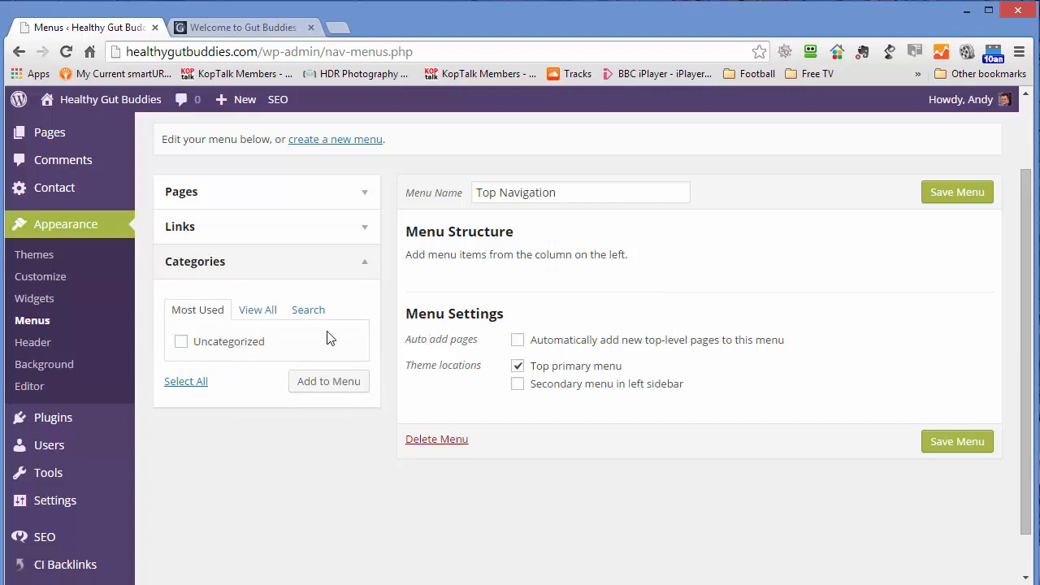
{"action": "left_click_drag", "start_coordinate": [1027, 349], "coordinate": [1025, 252]}
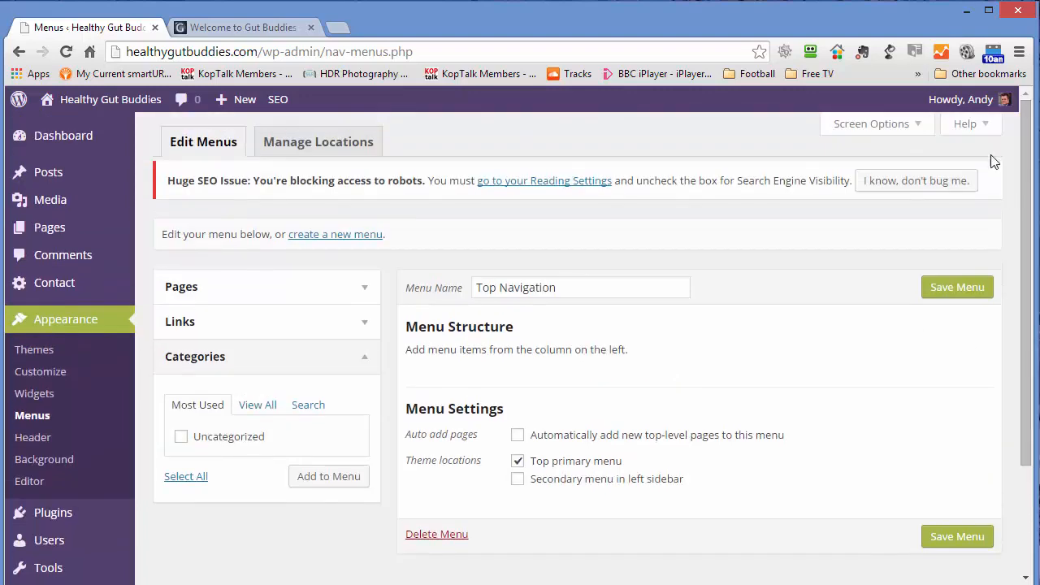
- Show Posts and Tags as menu item sources, and enable the Link Target, Link Relationship (XFN) and Description properties
{"action": "left_click", "coordinate": [913, 127]}
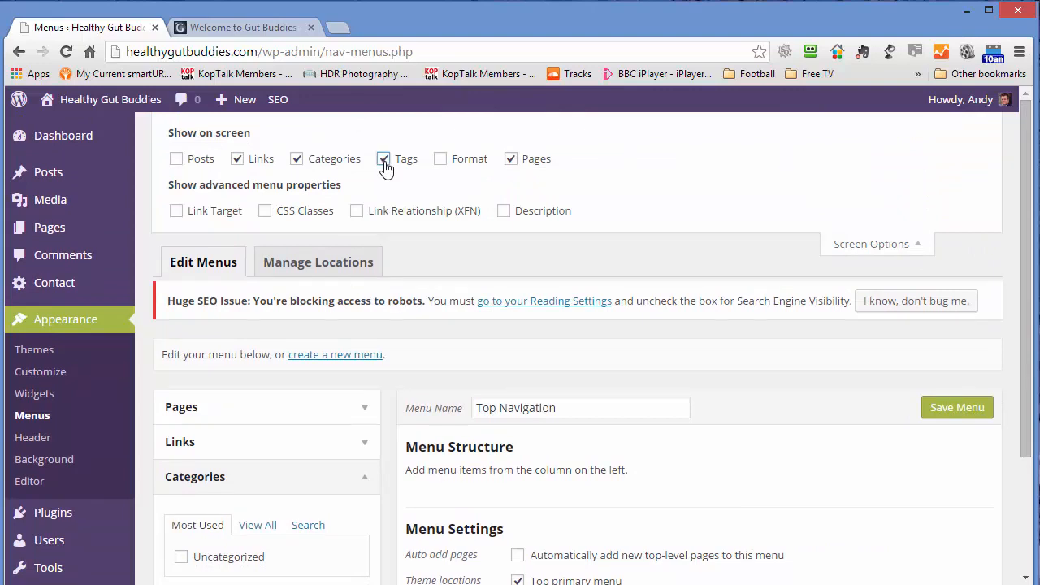
{"action": "left_click", "coordinate": [440, 160]}
{"action": "left_click", "coordinate": [441, 161]}
{"action": "left_click", "coordinate": [175, 162]}
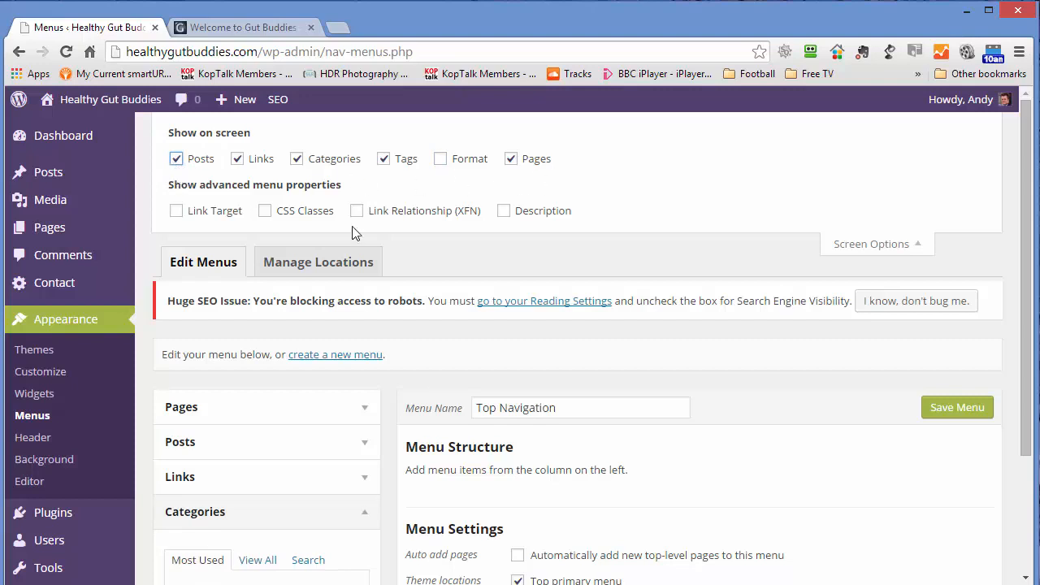
{"action": "left_click", "coordinate": [175, 212]}
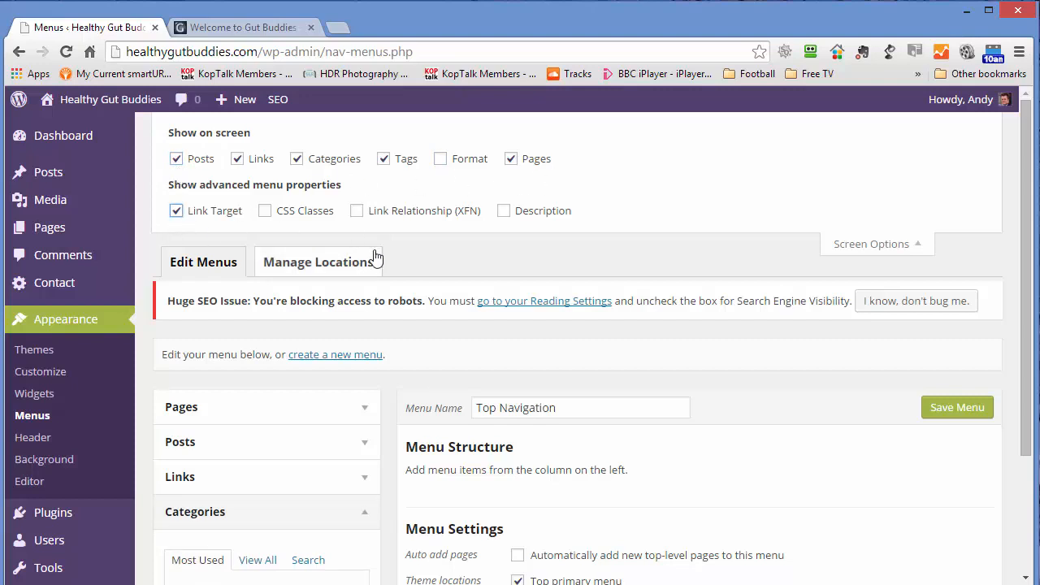
{"action": "left_click", "coordinate": [356, 211]}
{"action": "left_click", "coordinate": [504, 210]}
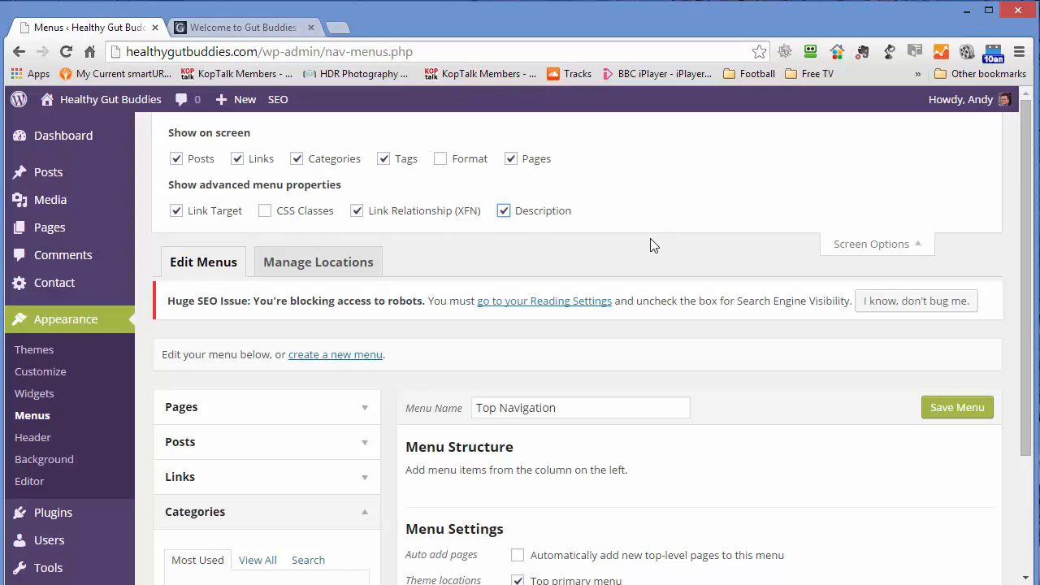
- Add the Copyright, Terms, Disclaimer, Privacy, About and Contact pages to the Top Navigation menu and save it
{"action": "scroll", "coordinate": [651, 240], "scroll_direction": "down", "scroll_amount": 3}
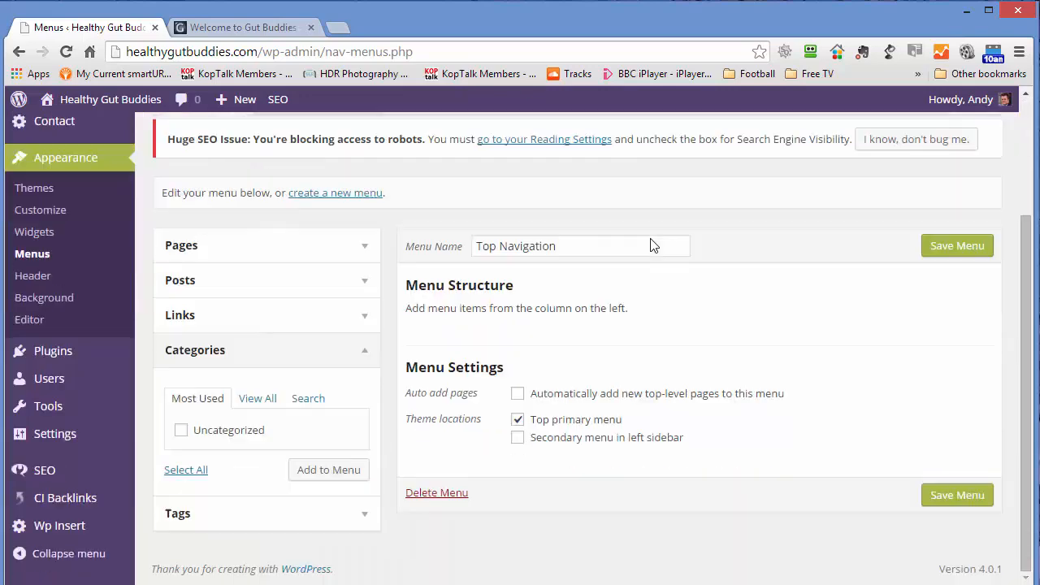
{"action": "left_click", "coordinate": [365, 247]}
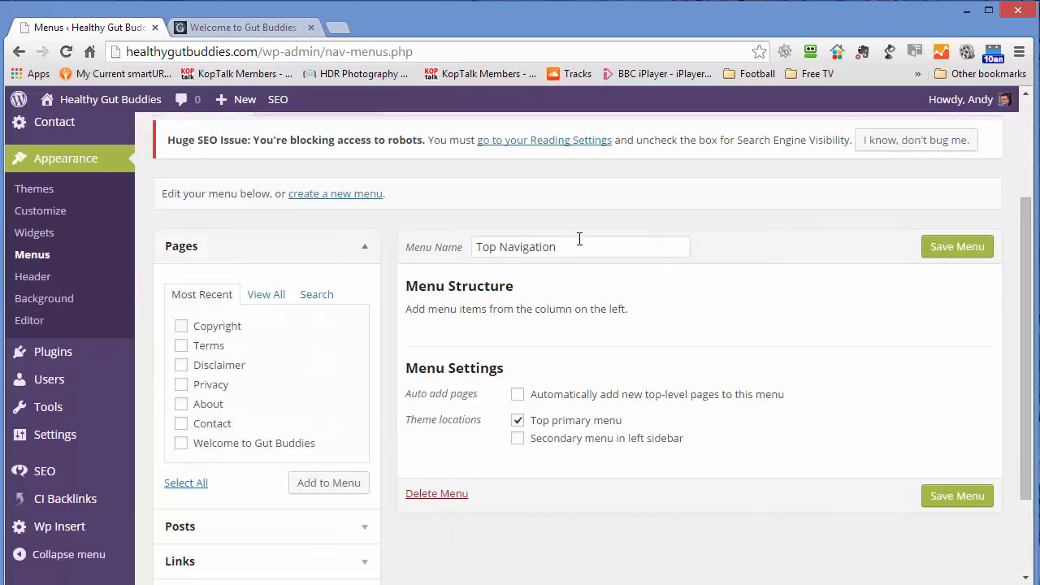
{"action": "left_click", "coordinate": [181, 327]}
{"action": "left_click", "coordinate": [181, 346]}
{"action": "left_click", "coordinate": [181, 364]}
{"action": "left_click", "coordinate": [180, 384]}
{"action": "left_click", "coordinate": [180, 404]}
{"action": "left_click", "coordinate": [180, 425]}
{"action": "left_click", "coordinate": [325, 488]}
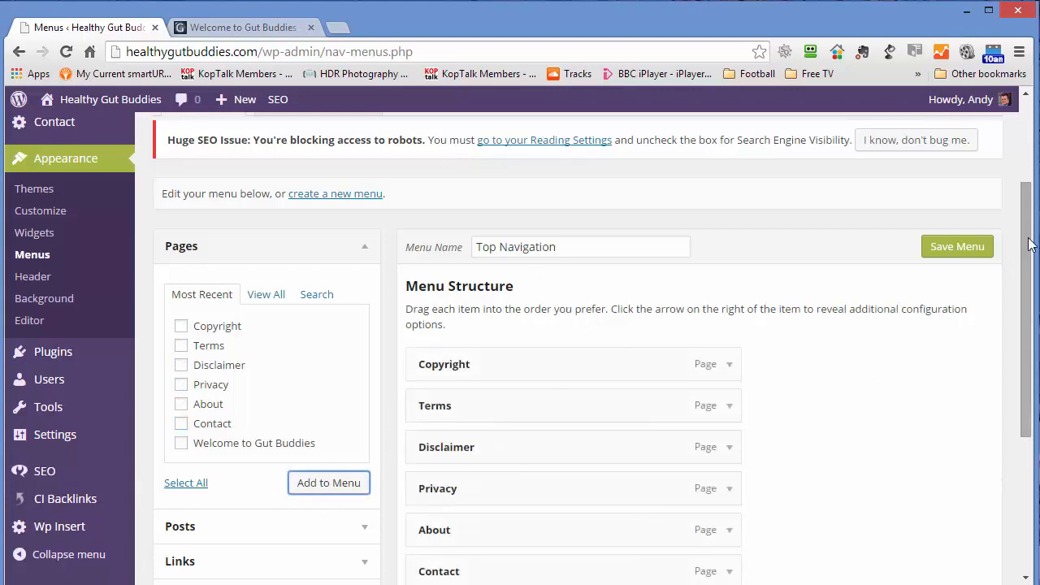
{"action": "left_click_drag", "start_coordinate": [1032, 242], "coordinate": [1032, 299]}
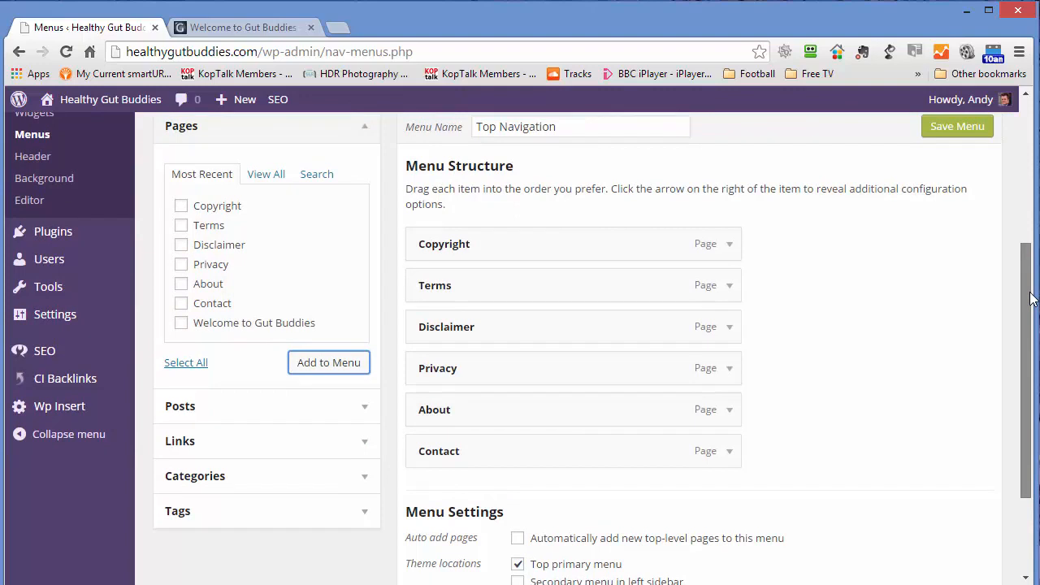
{"action": "left_click", "coordinate": [951, 130]}
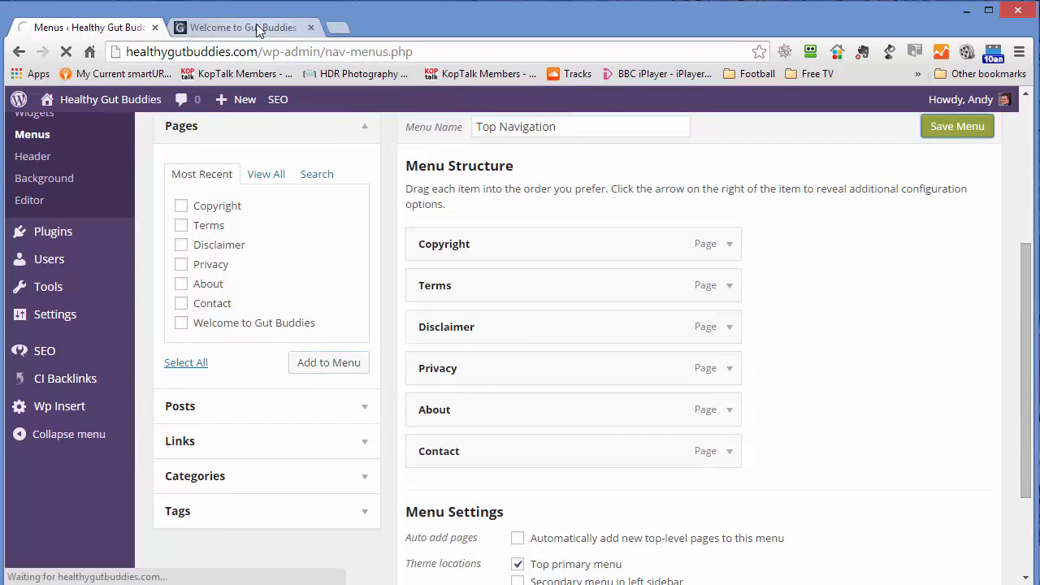
- Reload the live site to check its top navigation
{"action": "left_click", "coordinate": [268, 27]}
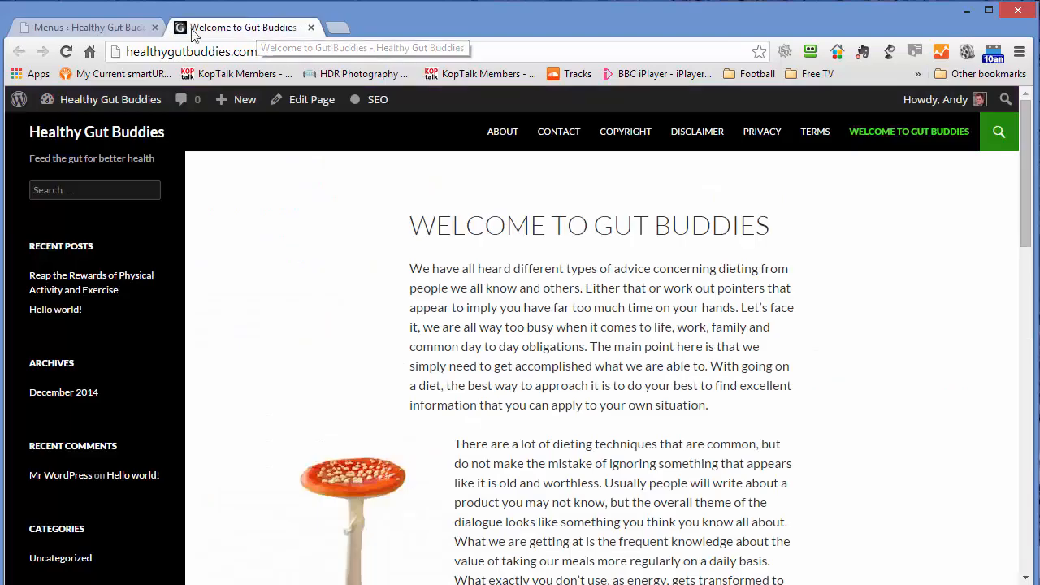
{"action": "left_click", "coordinate": [66, 53]}
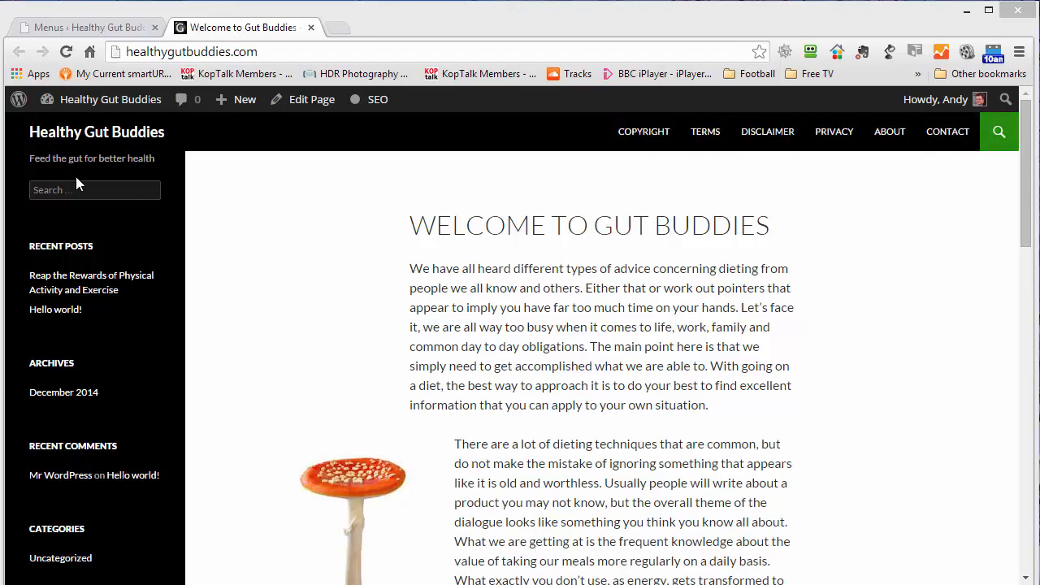
- Place Disclaimer first in the Top Navigation menu with Copyright and Terms as its sub items, nest Privacy under Terms, and save the menu
{"action": "left_click", "coordinate": [120, 28]}
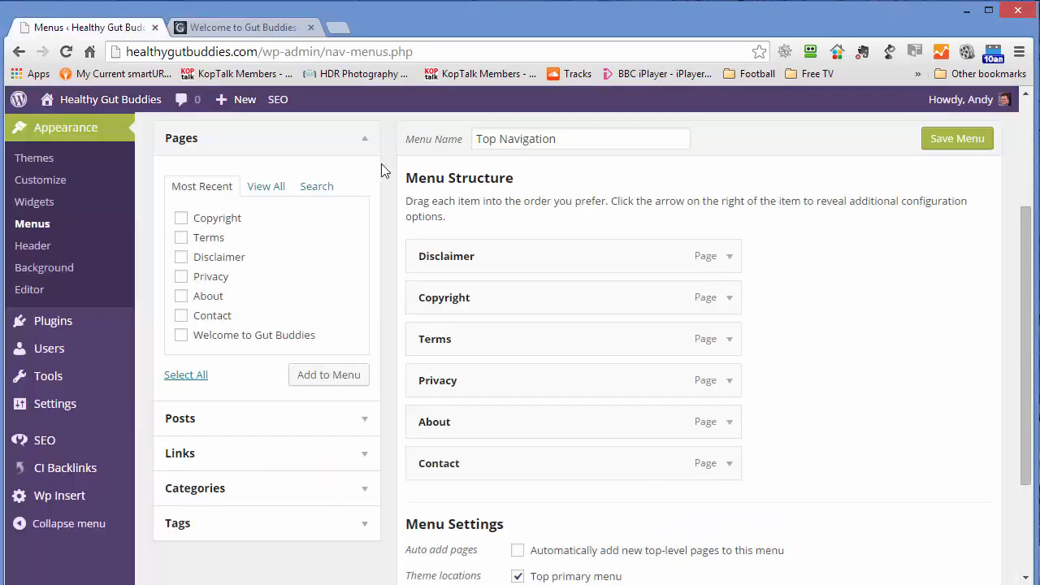
{"action": "mouse_move", "coordinate": [562, 269]}
{"action": "left_mouse_down"}
{"action": "mouse_move", "coordinate": [564, 492]}
{"action": "mouse_move", "coordinate": [559, 271]}
{"action": "mouse_move", "coordinate": [552, 455]}
{"action": "mouse_move", "coordinate": [564, 300]}
{"action": "mouse_move", "coordinate": [561, 267]}
{"action": "mouse_move", "coordinate": [552, 295]}
{"action": "mouse_move", "coordinate": [549, 257]}
{"action": "left_mouse_up"}
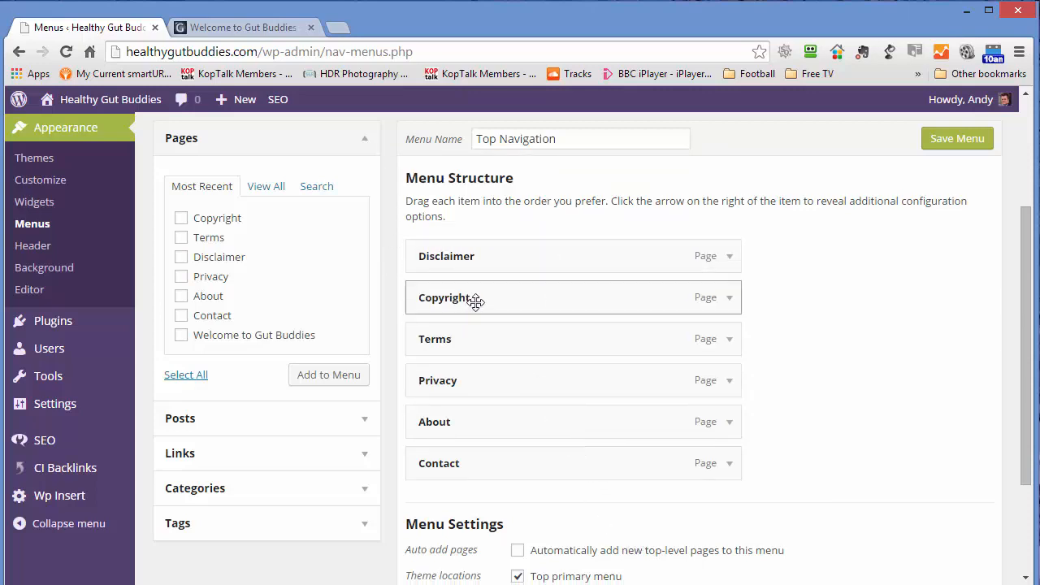
{"action": "left_click_drag", "start_coordinate": [476, 303], "coordinate": [573, 406]}
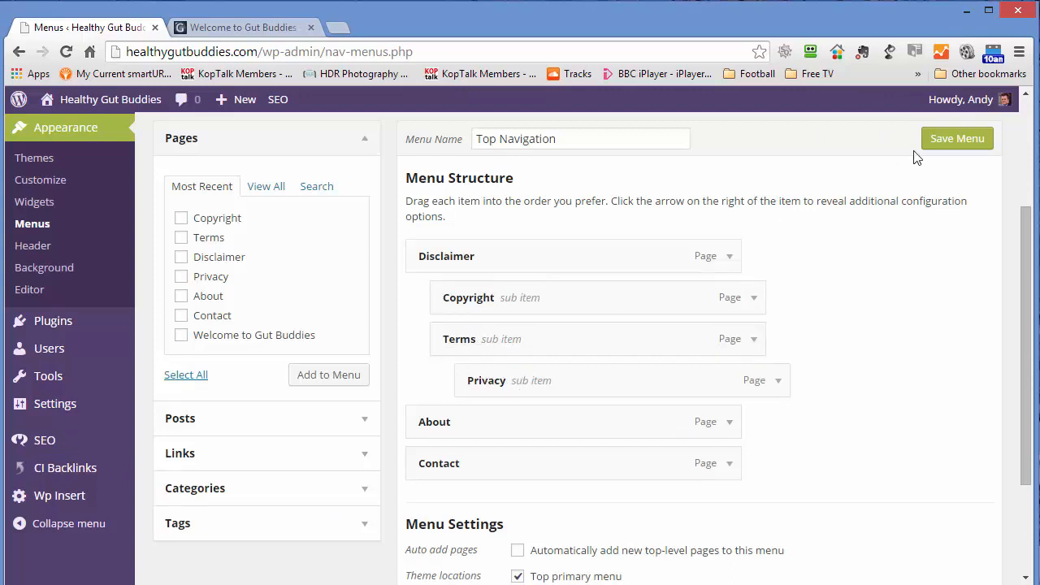
{"action": "left_click", "coordinate": [936, 145]}
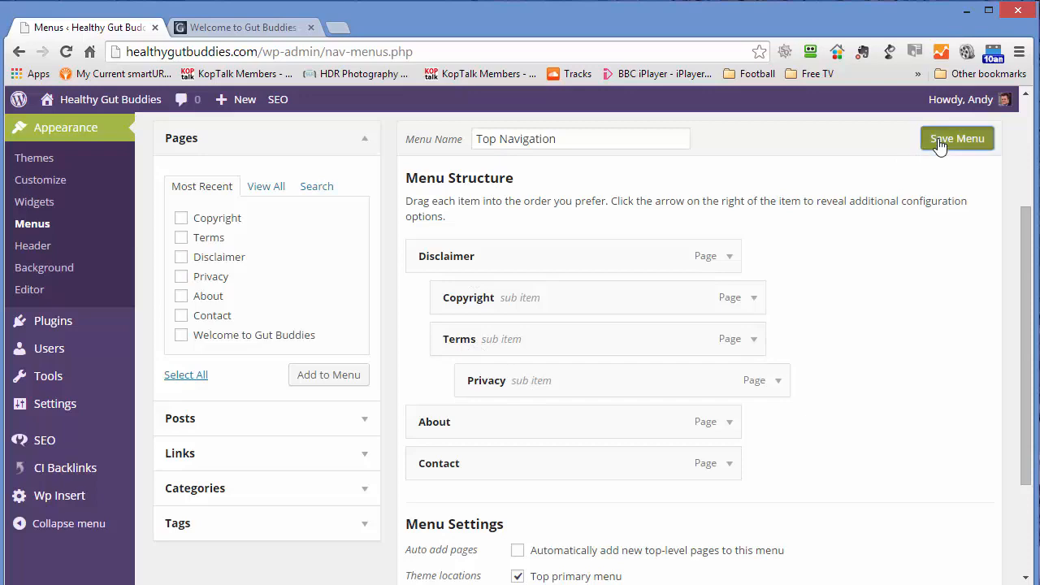
- Reload the live site and check the Disclaimer dropdown and its nested Terms submenu
{"action": "left_click", "coordinate": [233, 28]}
{"action": "left_click", "coordinate": [66, 52]}
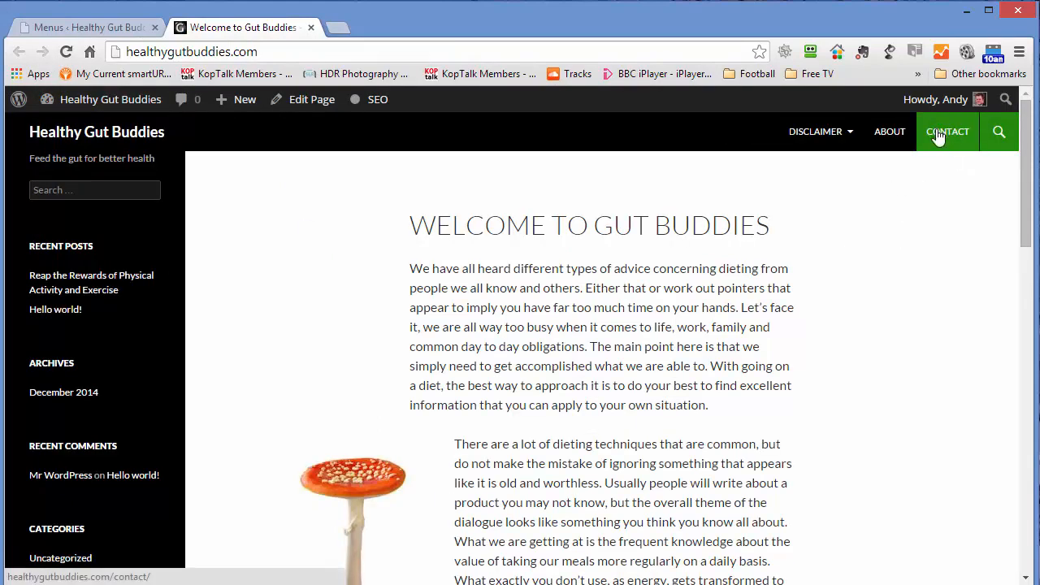
{"action": "mouse_move", "coordinate": [804, 139]}
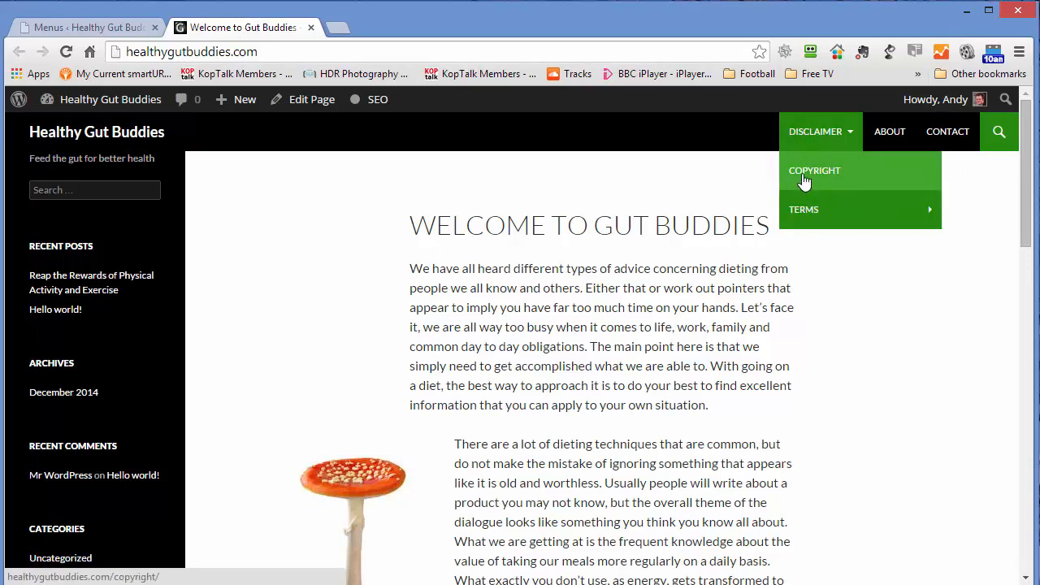
{"action": "mouse_move", "coordinate": [805, 216]}
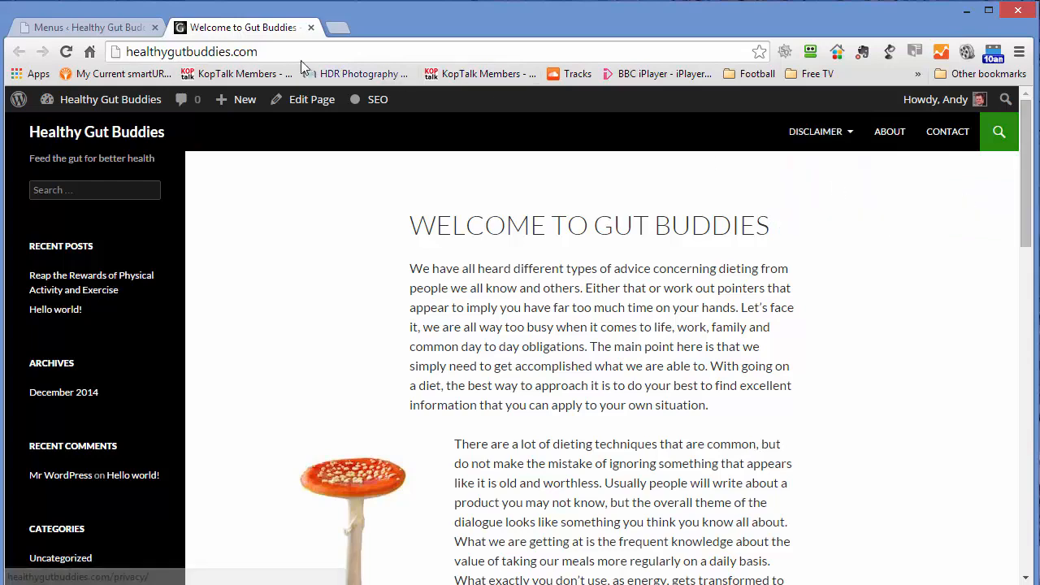
- Move Privacy up one level so it is a direct sub item of Disclaimer alongside Copyright and Terms, and save the menu
{"action": "left_click", "coordinate": [89, 27]}
{"action": "scroll", "coordinate": [832, 283], "scroll_direction": "down", "scroll_amount": 2}
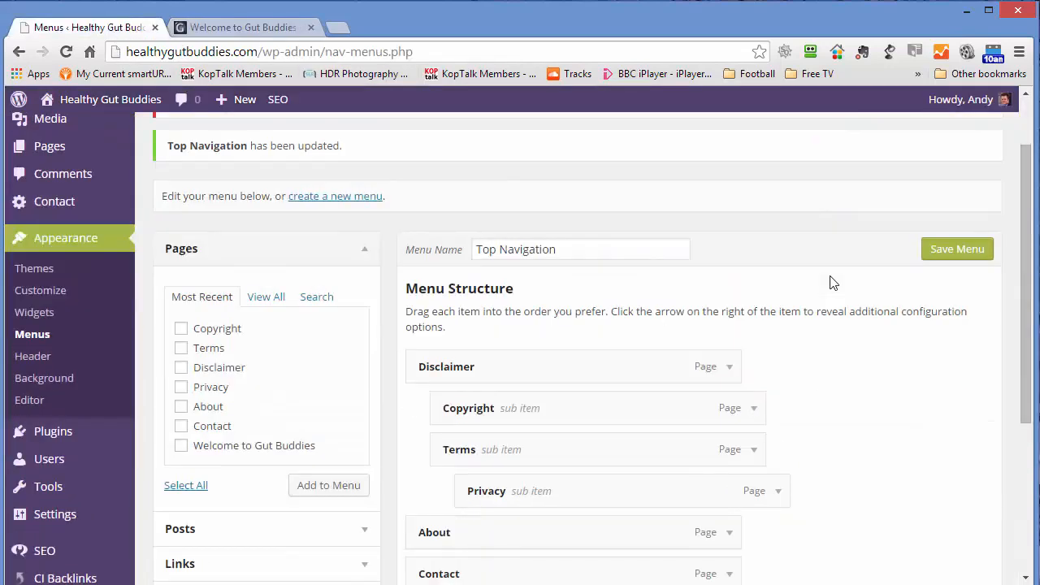
{"action": "left_click_drag", "start_coordinate": [631, 413], "coordinate": [486, 412]}
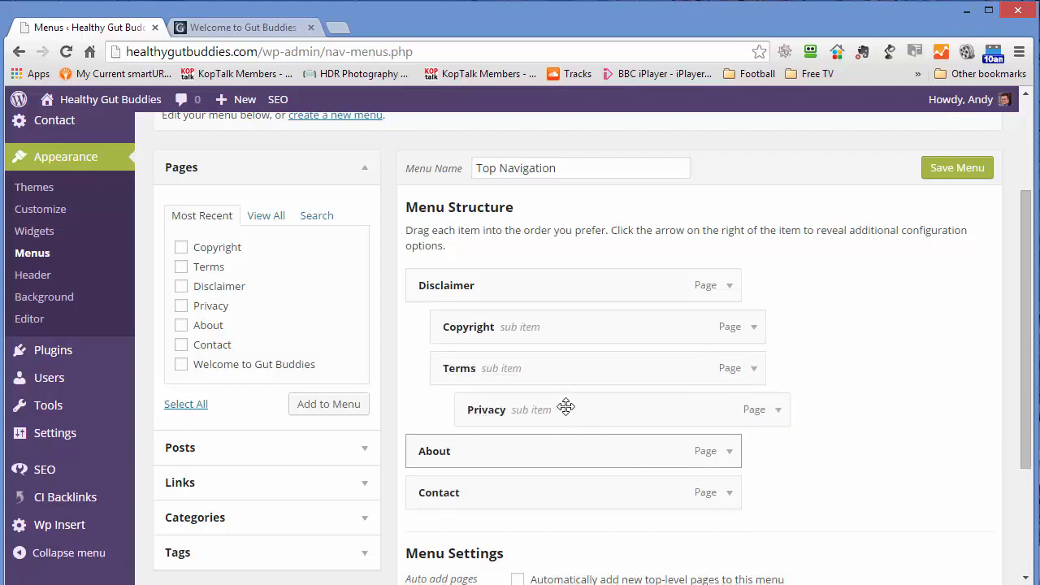
{"action": "left_click_drag", "start_coordinate": [564, 403], "coordinate": [488, 418]}
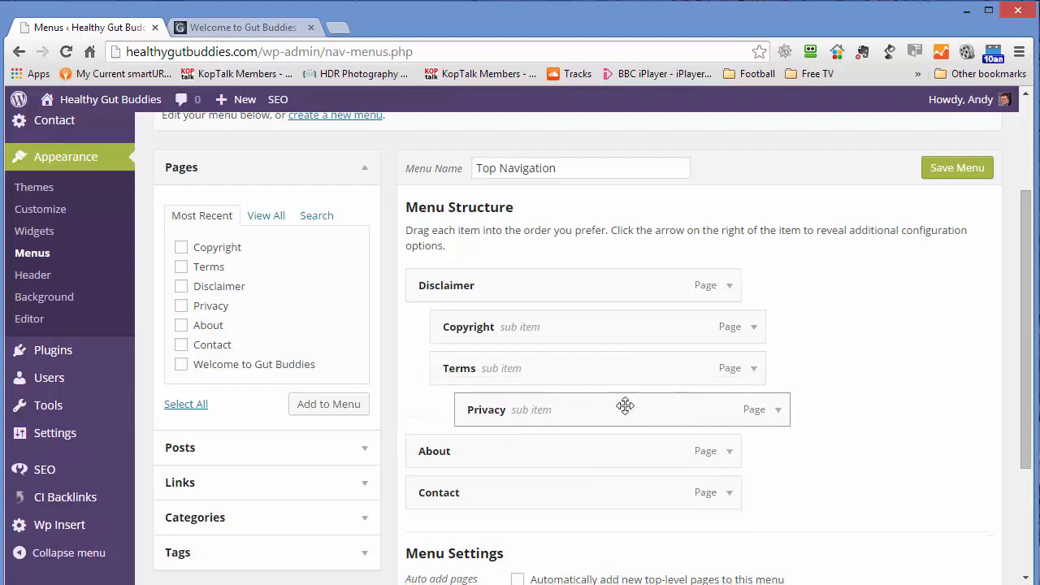
{"action": "left_click_drag", "start_coordinate": [618, 408], "coordinate": [637, 432]}
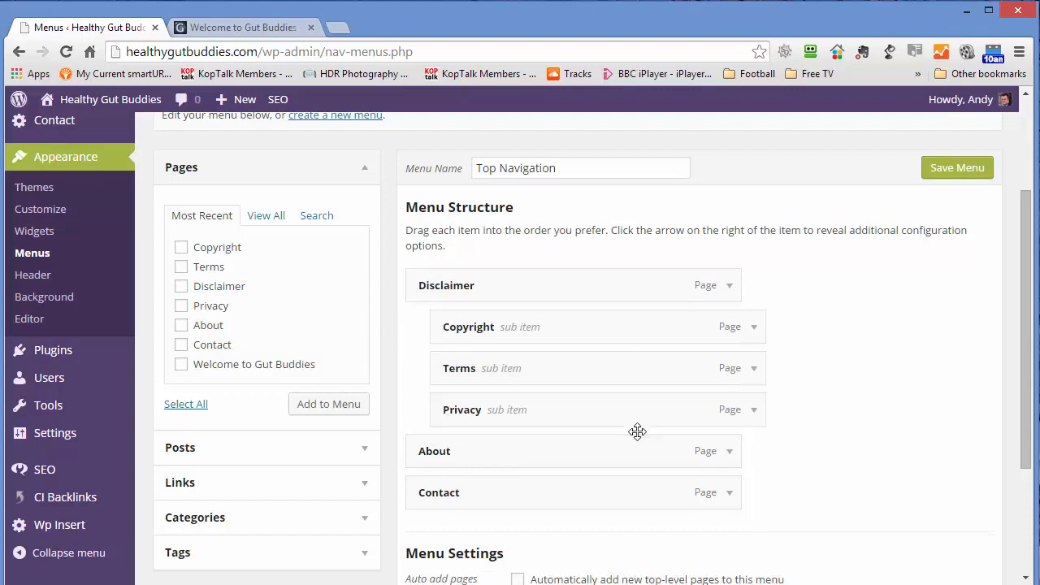
{"action": "left_click", "coordinate": [970, 169]}
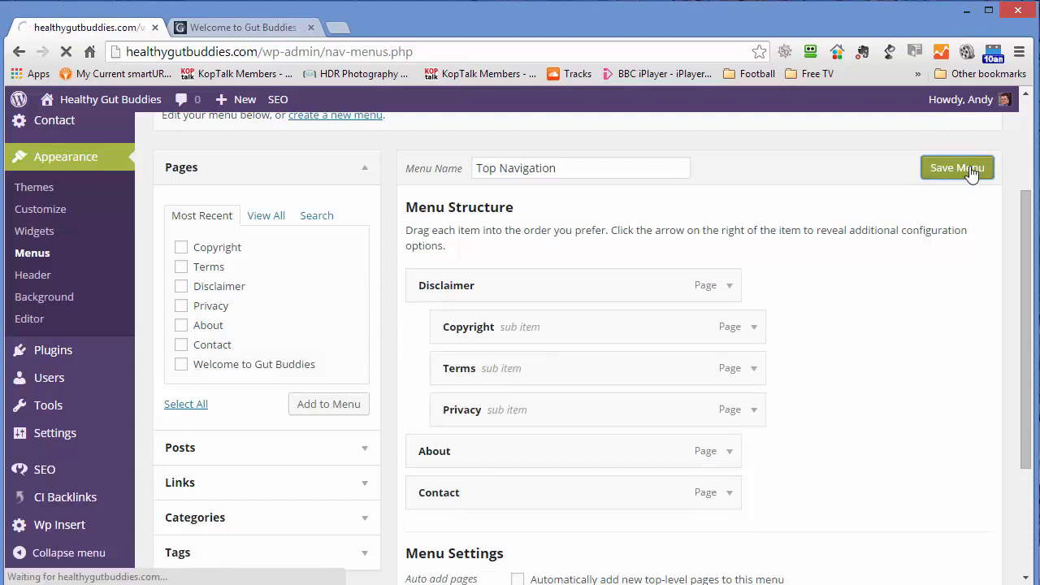
- Reload the live site and view the Disclaimer, Copyright, Terms and Privacy pages through the top navigation
{"action": "left_click", "coordinate": [272, 27]}
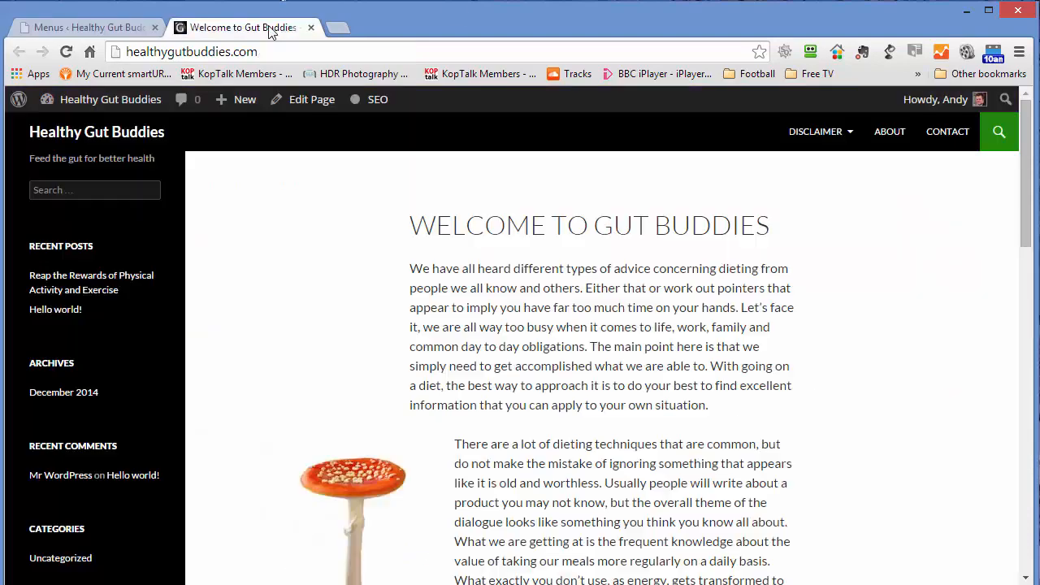
{"action": "left_click", "coordinate": [66, 54]}
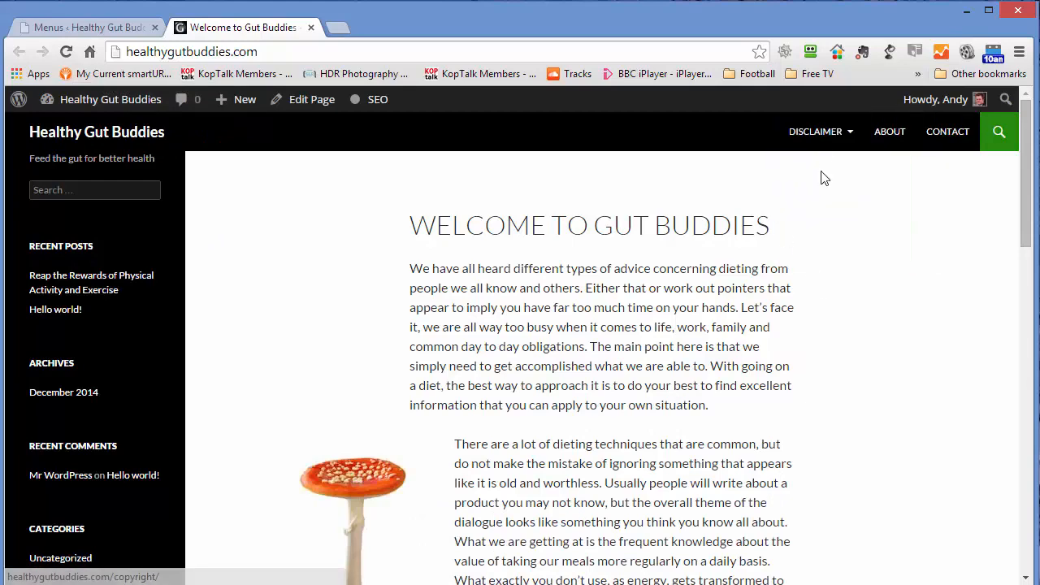
{"action": "left_click", "coordinate": [811, 132]}
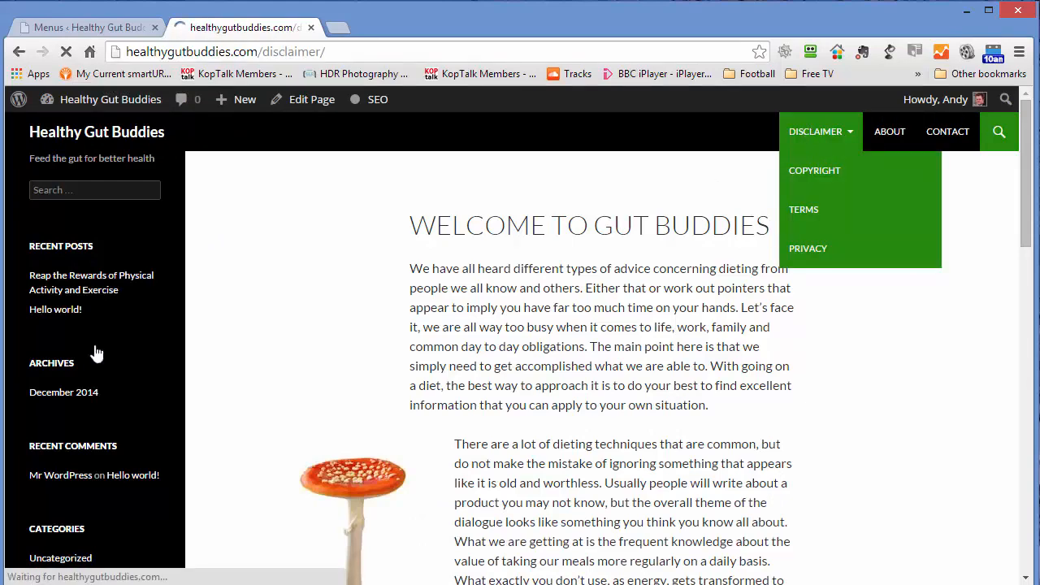
{"action": "mouse_move", "coordinate": [813, 142]}
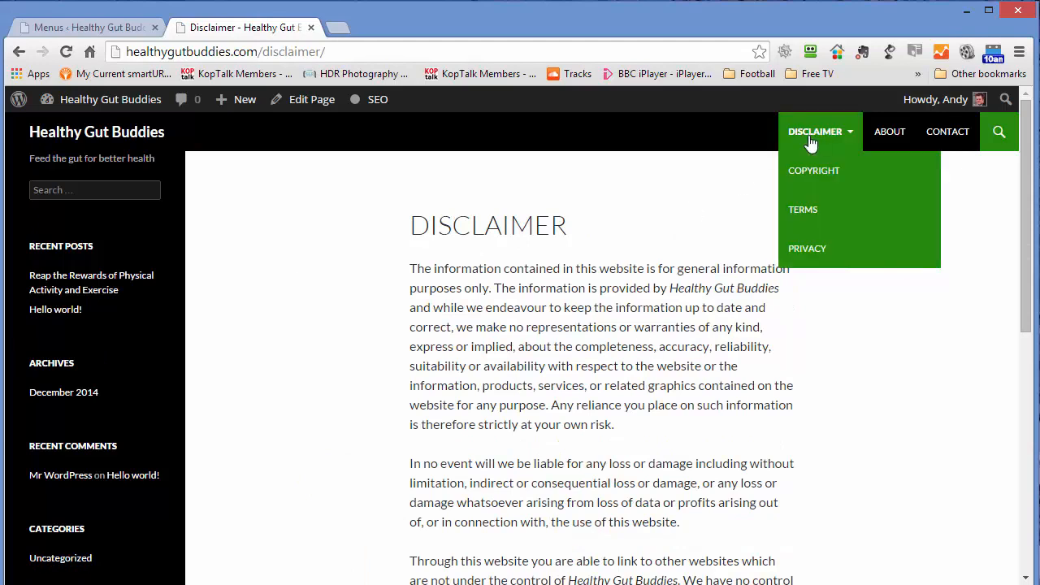
{"action": "left_click", "coordinate": [819, 173]}
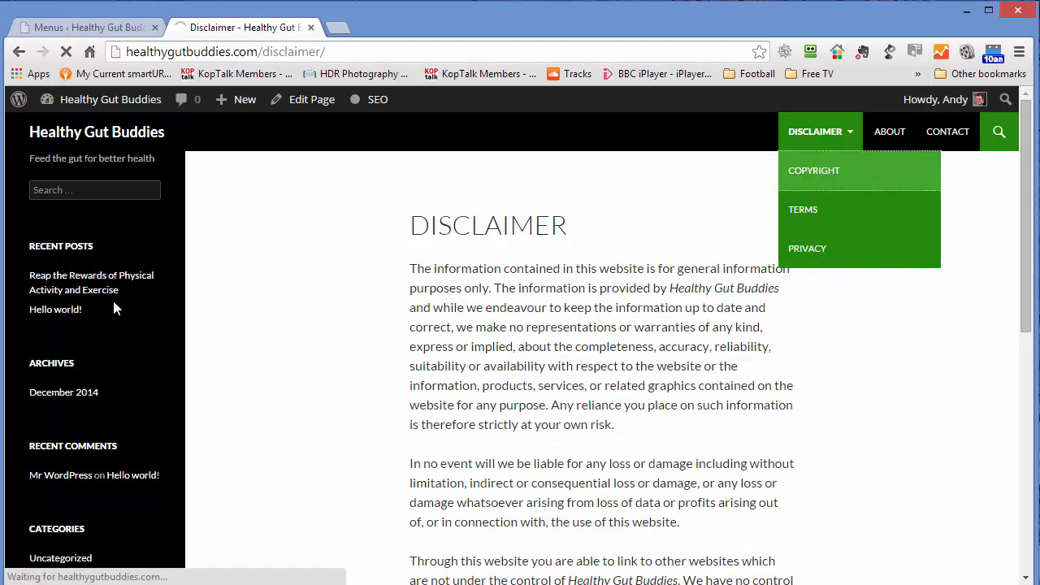
{"action": "mouse_move", "coordinate": [806, 142]}
{"action": "left_click", "coordinate": [812, 213]}
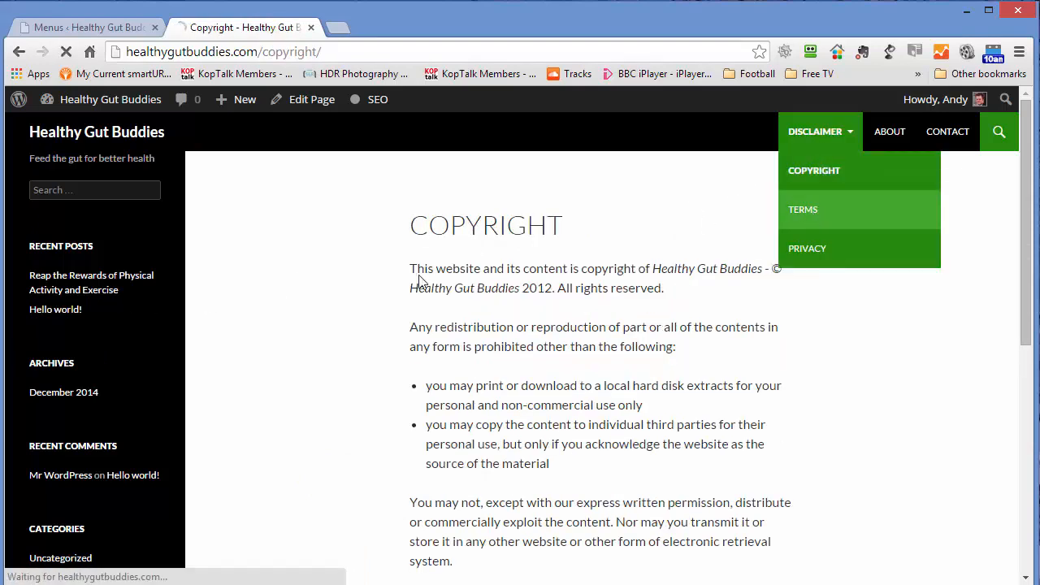
{"action": "mouse_move", "coordinate": [815, 132]}
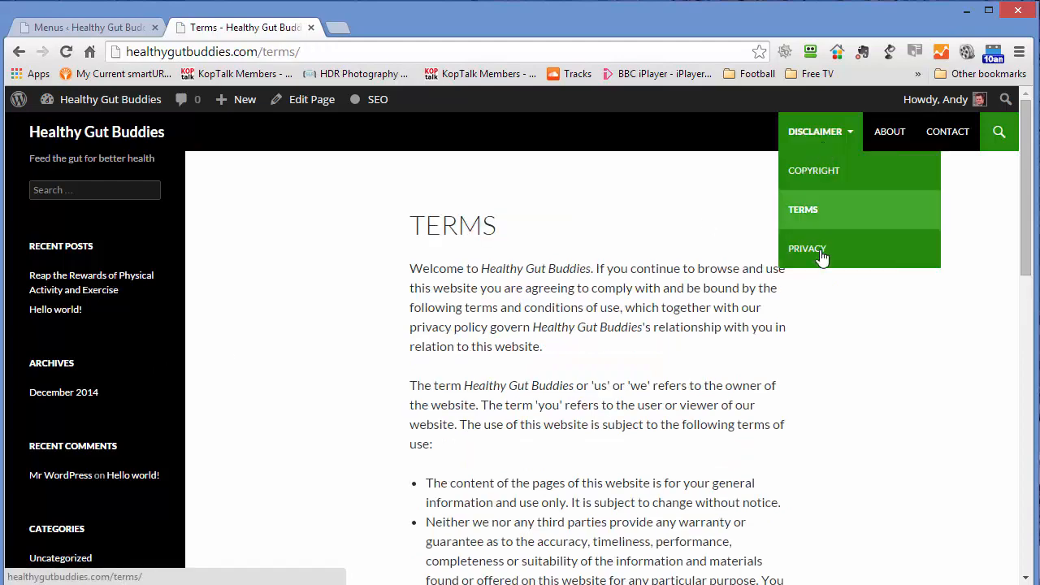
{"action": "left_click", "coordinate": [818, 249]}
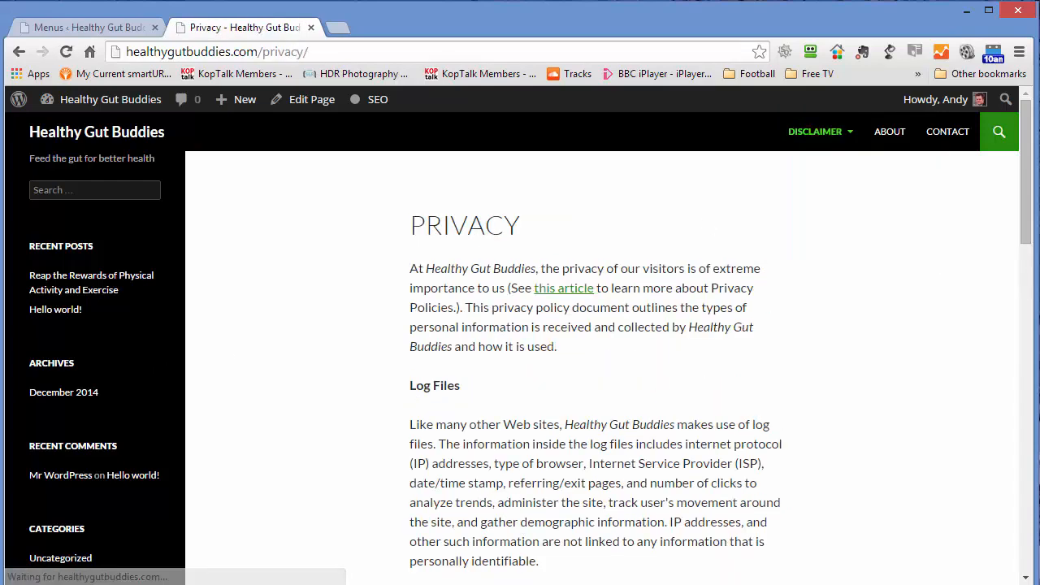
- Reorder the Disclaimer sub items to Privacy, Terms, Copyright and save the Top Navigation menu
{"action": "left_click", "coordinate": [85, 27]}
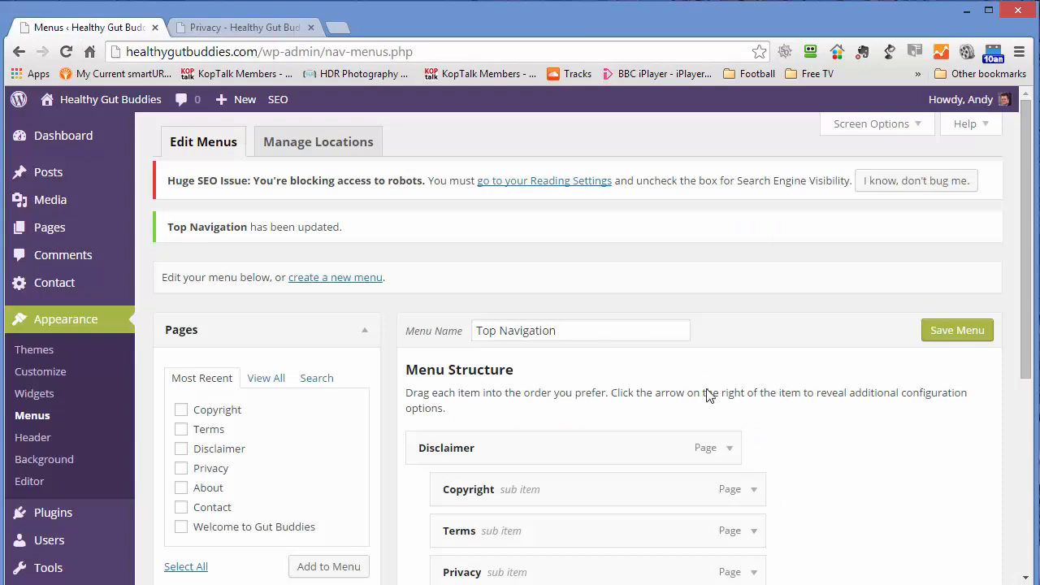
{"action": "scroll", "coordinate": [731, 394], "scroll_direction": "down", "scroll_amount": 2}
{"action": "left_click_drag", "start_coordinate": [557, 342], "coordinate": [555, 439]}
{"action": "left_click_drag", "start_coordinate": [541, 381], "coordinate": [536, 356]}
{"action": "left_click", "coordinate": [951, 168]}
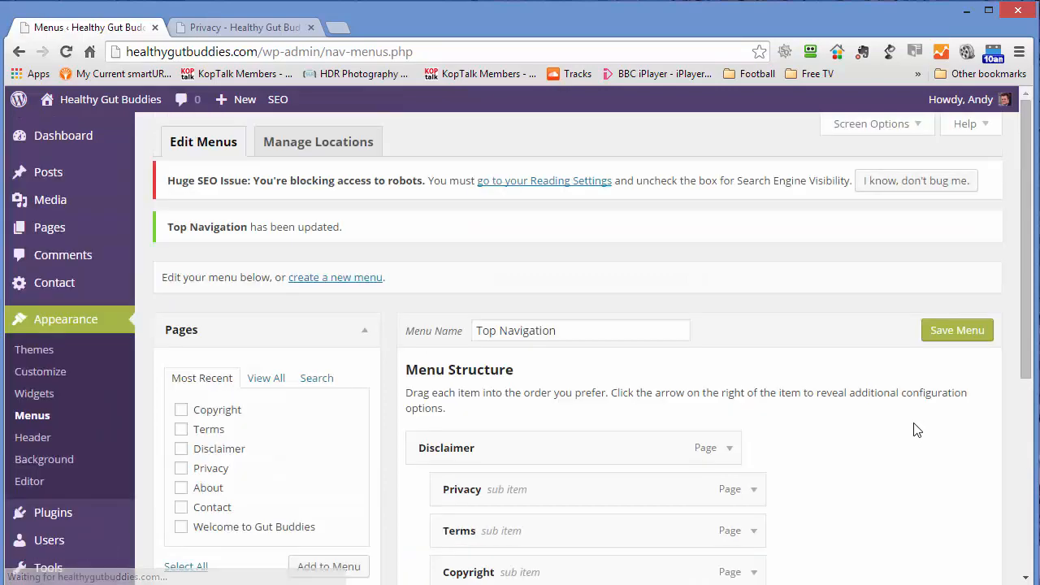
{"action": "scroll", "coordinate": [761, 412], "scroll_direction": "down", "scroll_amount": 3}
{"action": "scroll", "coordinate": [761, 412], "scroll_direction": "up", "scroll_amount": 2}
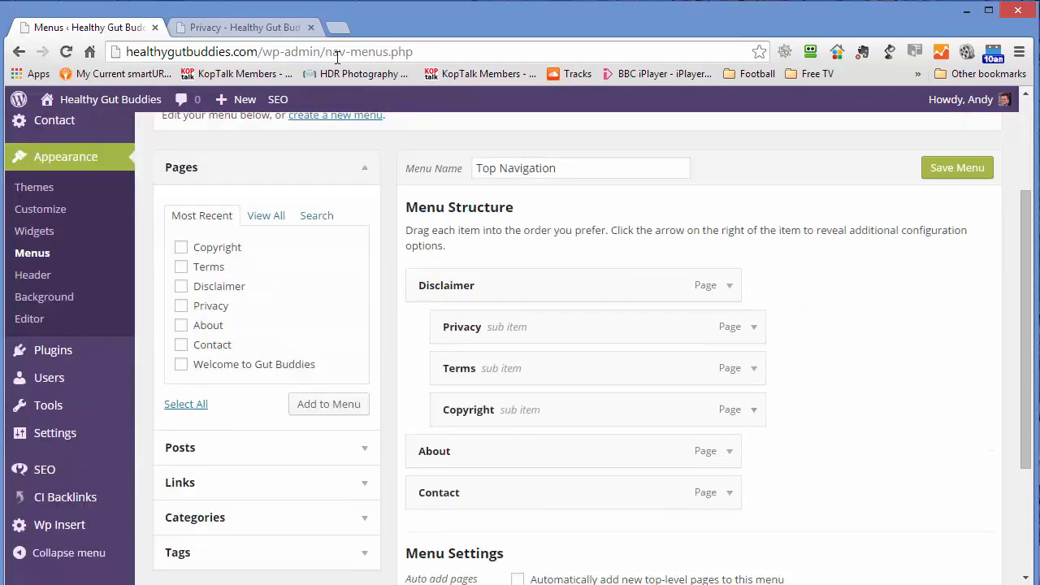
- Reload the live Privacy page and check the order of the items in the Disclaimer dropdown
{"action": "left_click", "coordinate": [248, 25]}
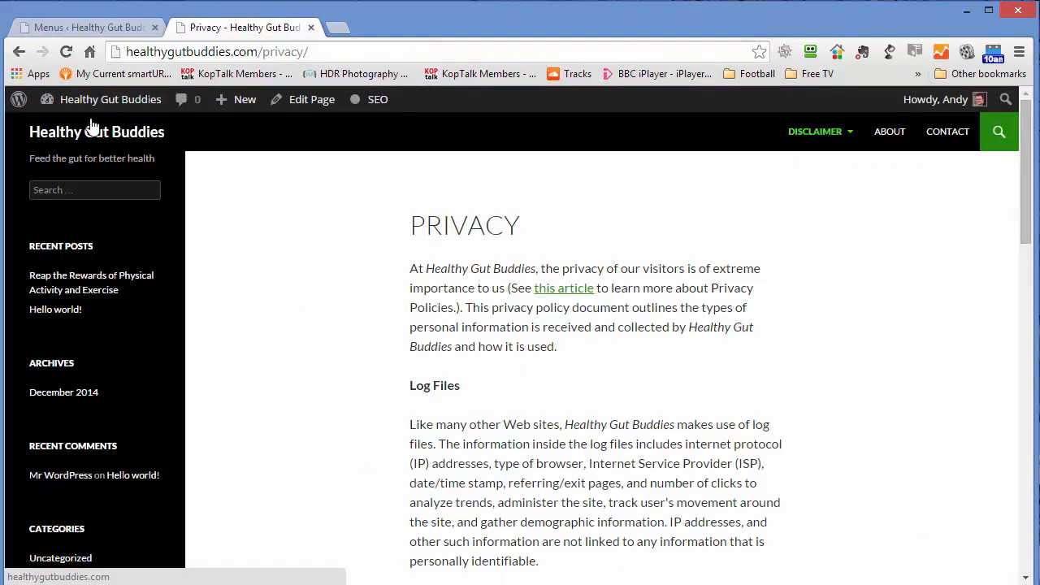
{"action": "left_click", "coordinate": [75, 50]}
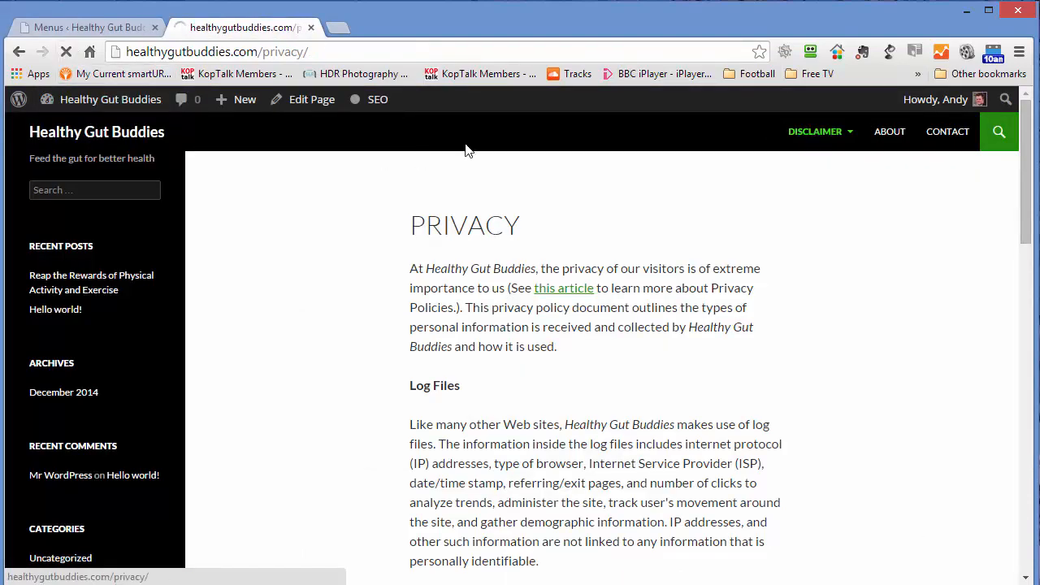
{"action": "mouse_move", "coordinate": [825, 139]}
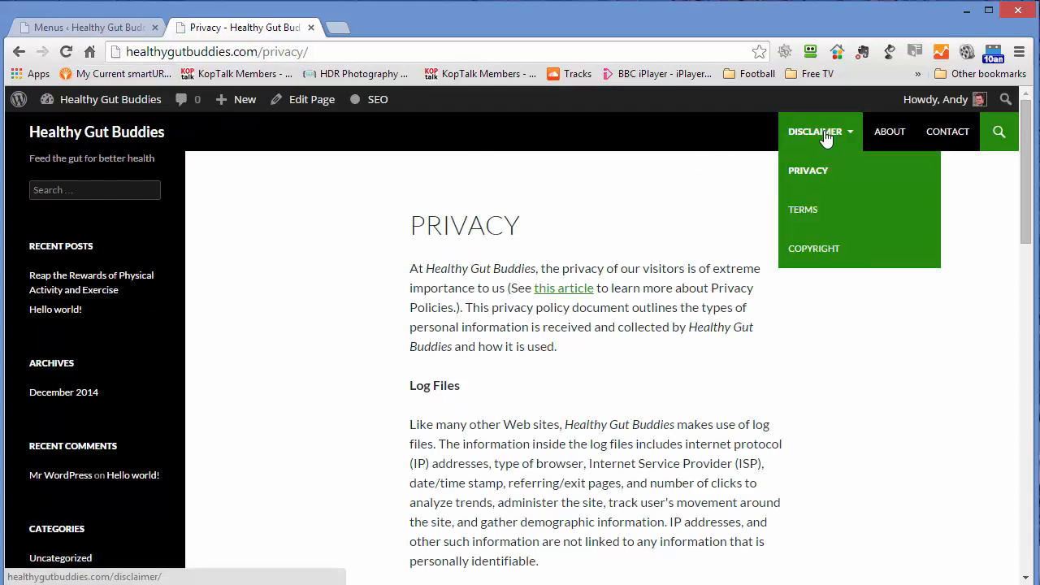
- Create a new, second menu in the WordPress menu editor named SidebarMenu
{"action": "left_click", "coordinate": [126, 30]}
{"action": "left_click_drag", "start_coordinate": [1019, 219], "coordinate": [1028, 126]}
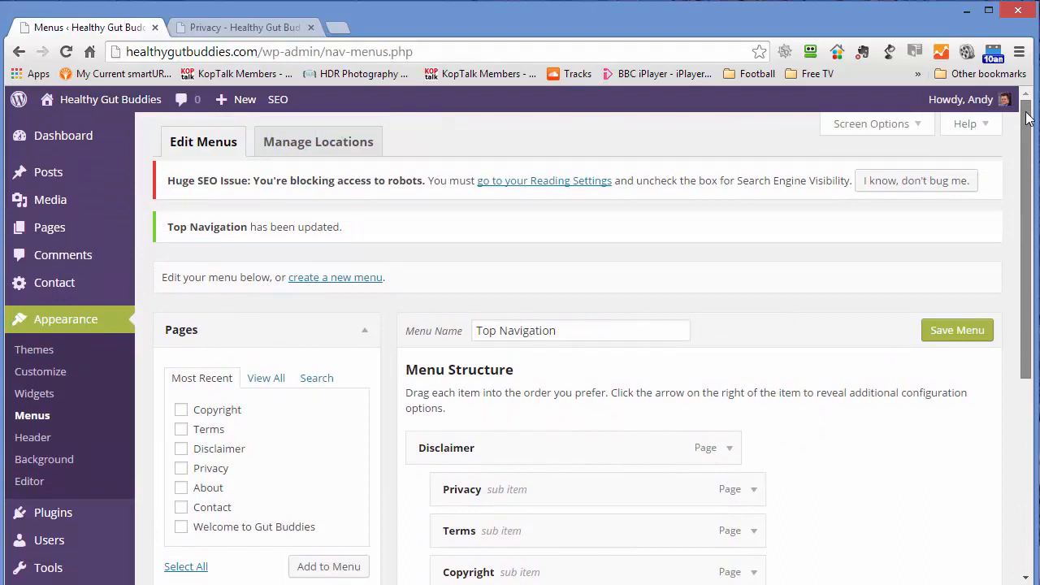
{"action": "left_click", "coordinate": [339, 279]}
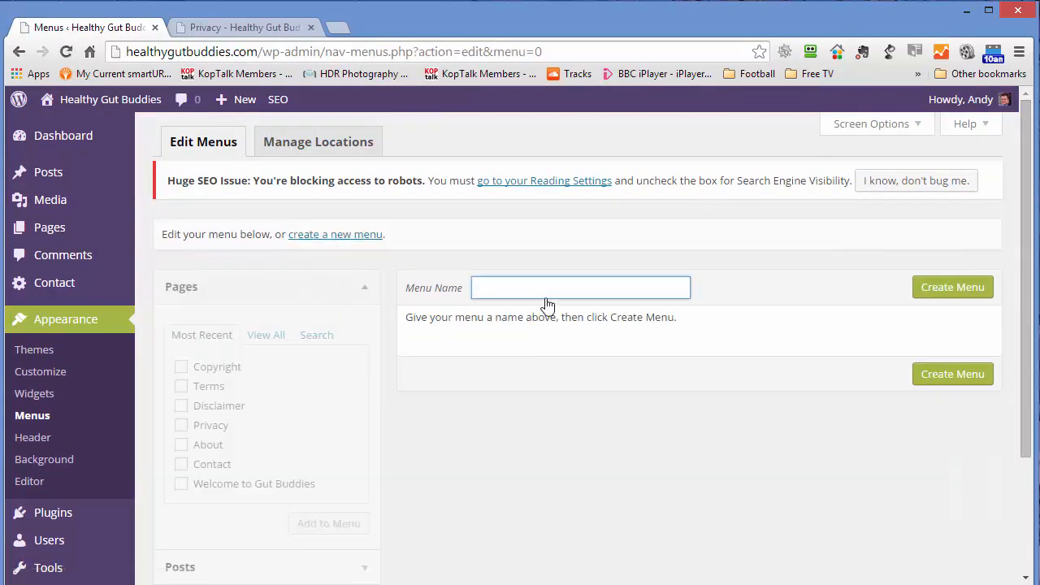
{"action": "right_click", "coordinate": [551, 296]}
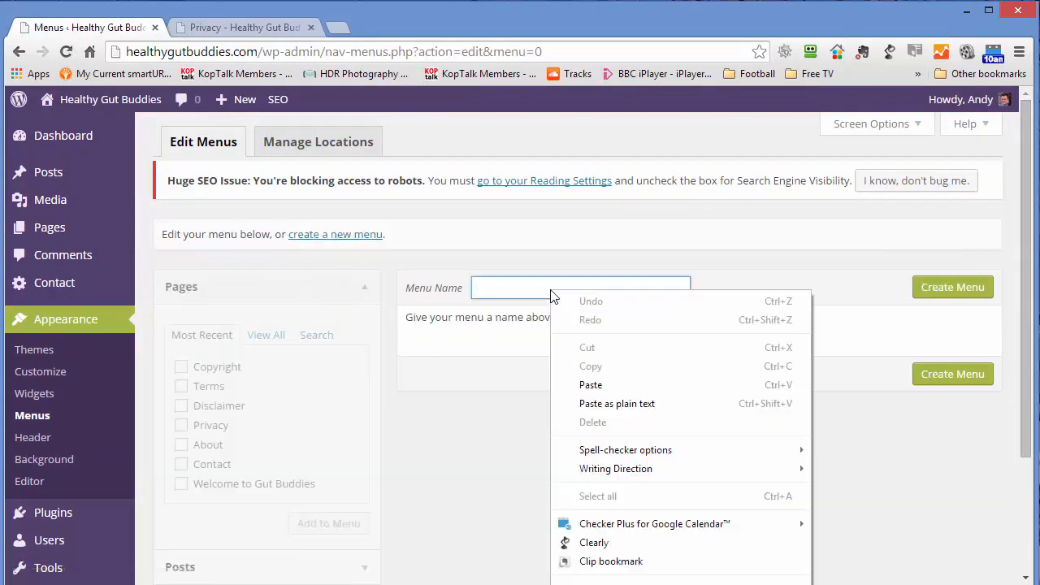
{"action": "left_click", "coordinate": [513, 290]}
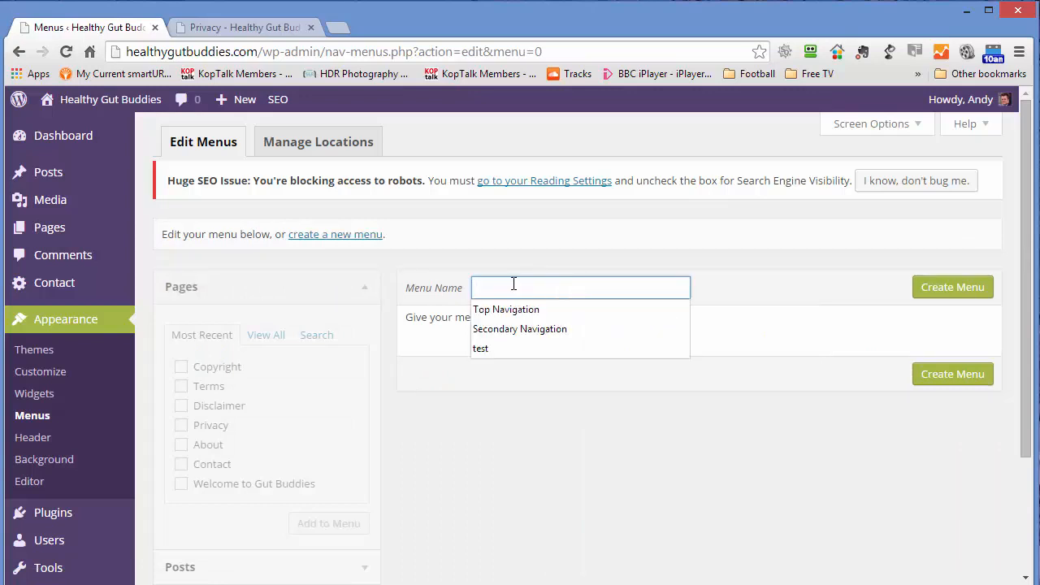
{"action": "type", "text": "SidebarMenu"}
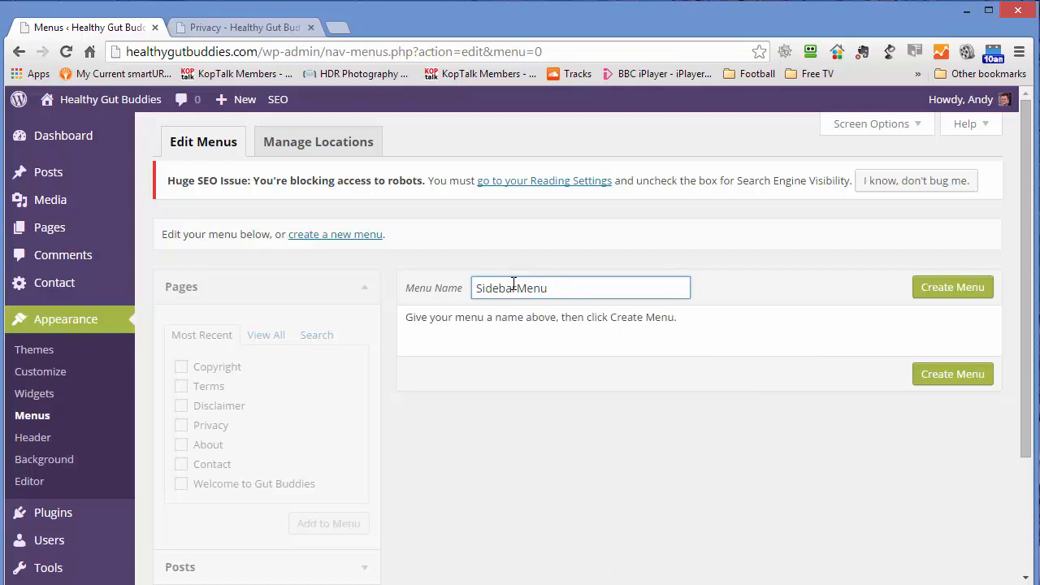
{"action": "left_click", "coordinate": [943, 289]}
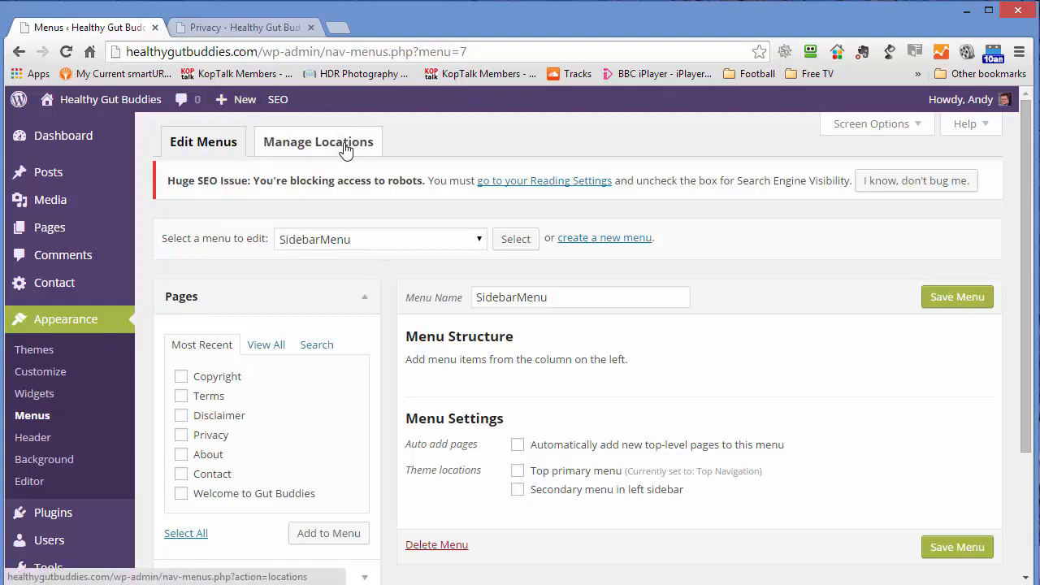
- Review which menus are assigned to the theme locations, and view the live site's sidebar
{"action": "left_click", "coordinate": [320, 143]}
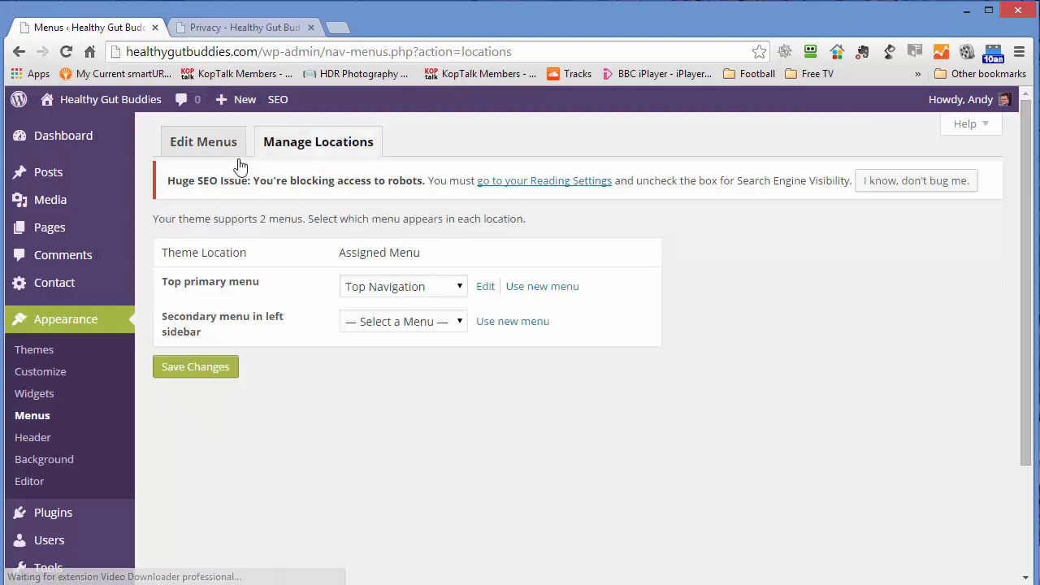
{"action": "left_click", "coordinate": [215, 144]}
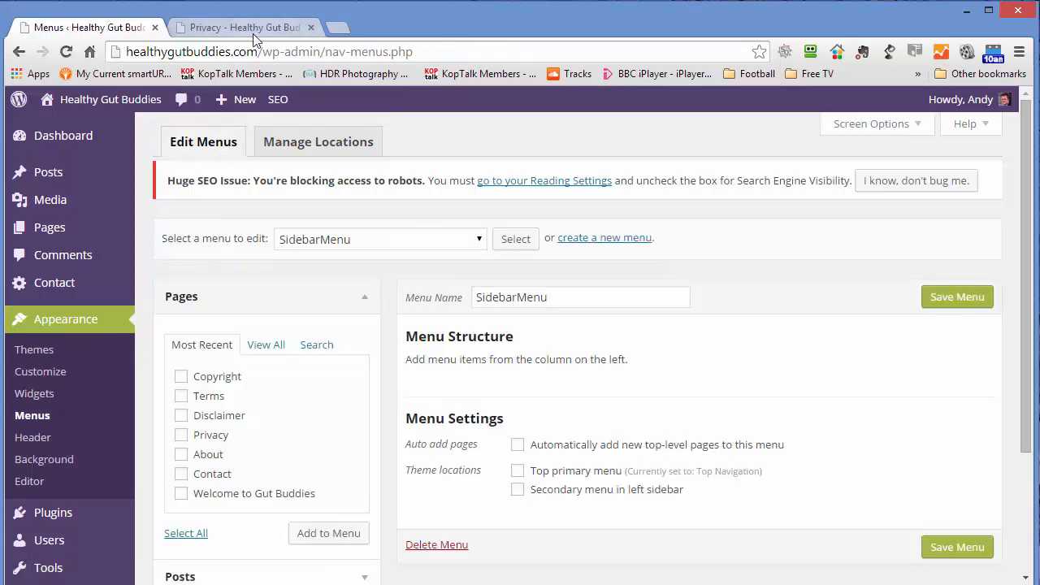
{"action": "left_click", "coordinate": [231, 27]}
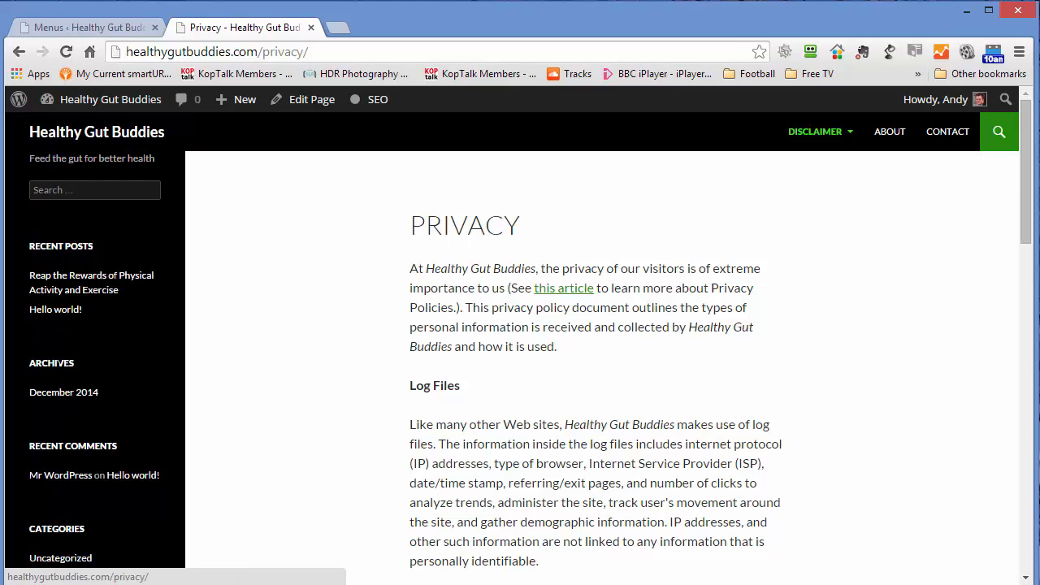
- Assign SidebarMenu to the secondary menu location in the left sidebar, and check which item types the editor's Screen Options show
{"action": "left_click", "coordinate": [66, 28]}
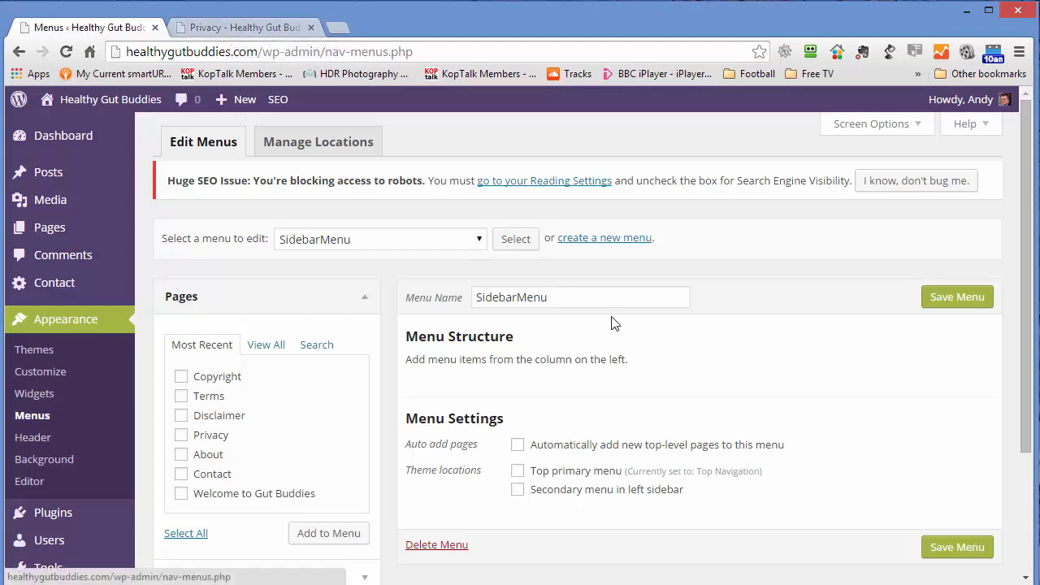
{"action": "left_click", "coordinate": [518, 496]}
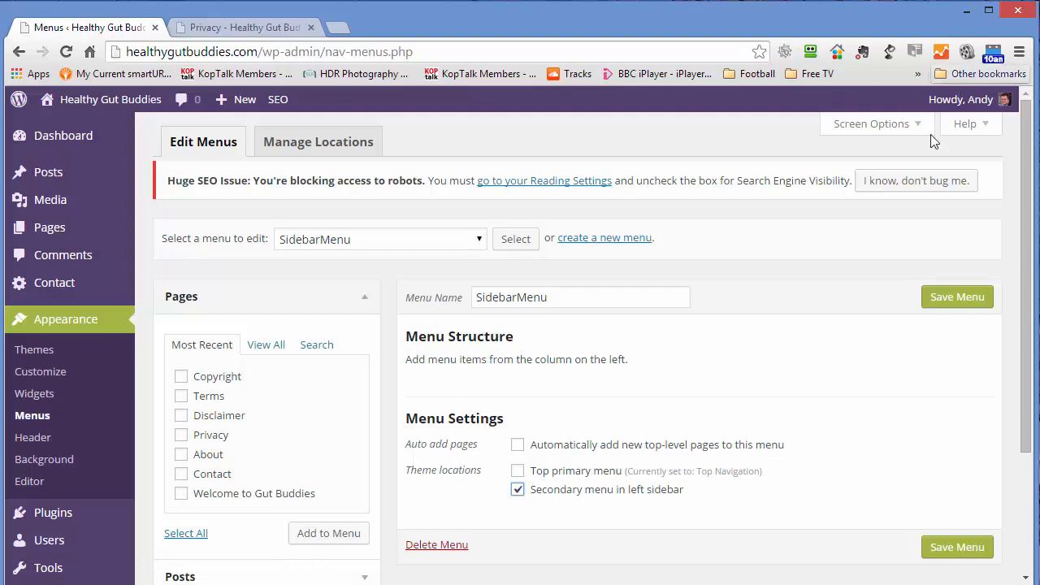
{"action": "left_click", "coordinate": [866, 125]}
{"action": "left_click", "coordinate": [889, 247]}
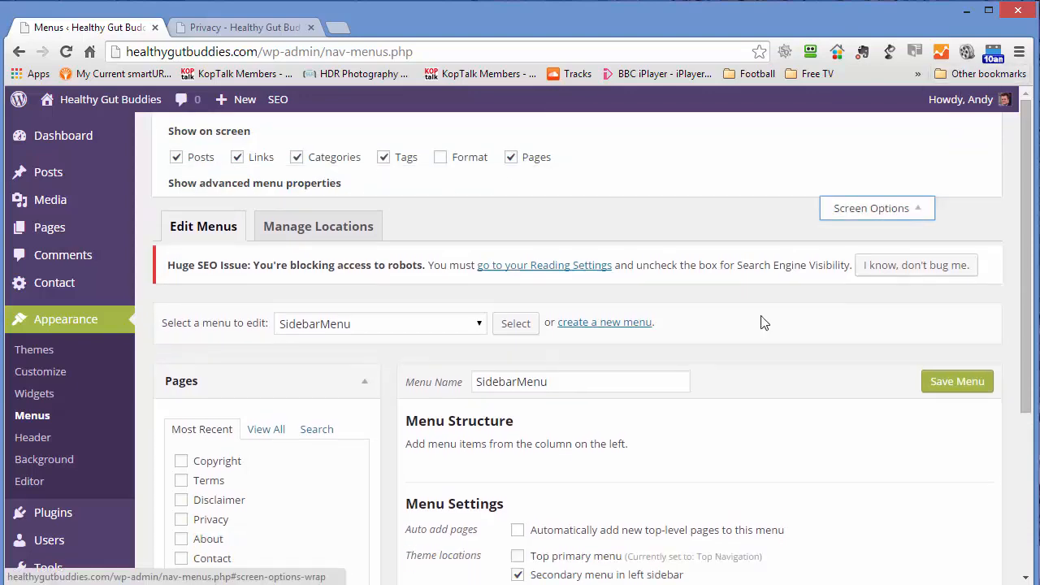
- Add the posts Reap the Rewards of Physical Activity and Exercise and Hello world! to SidebarMenu
{"action": "scroll", "coordinate": [403, 390], "scroll_direction": "down", "scroll_amount": 3}
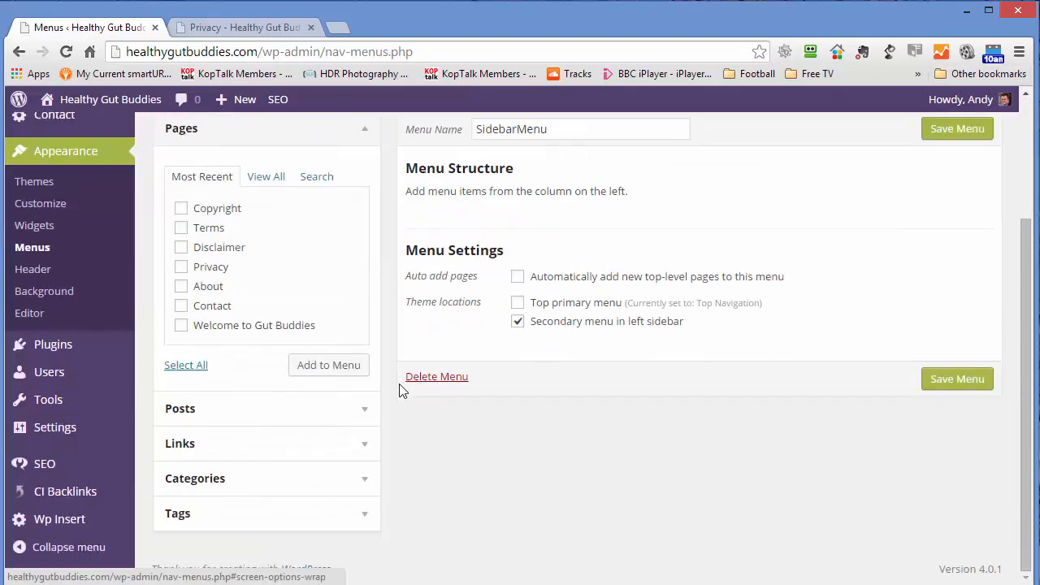
{"action": "left_click", "coordinate": [358, 420]}
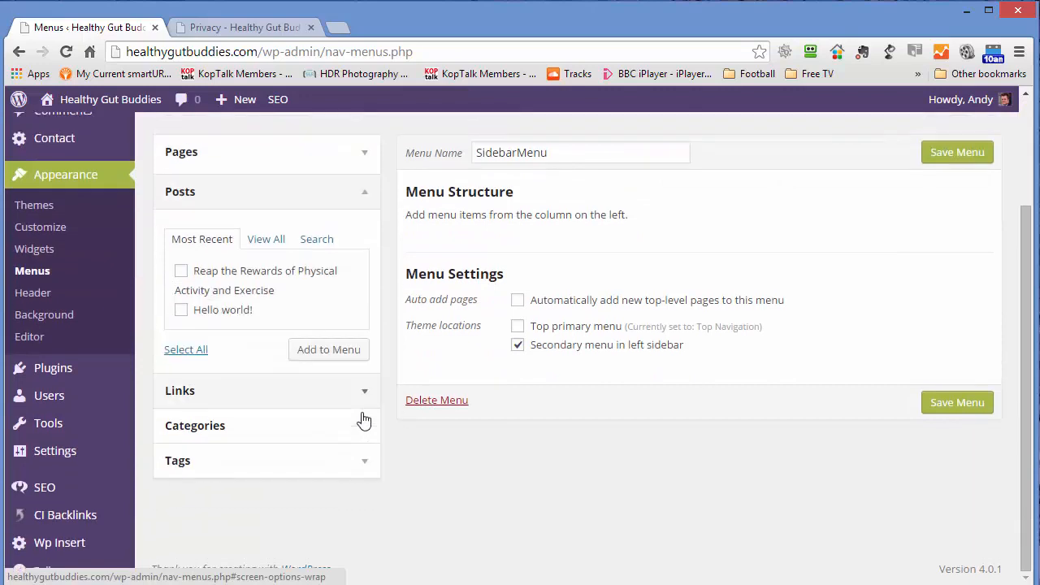
{"action": "left_click", "coordinate": [182, 268]}
{"action": "left_click", "coordinate": [181, 307]}
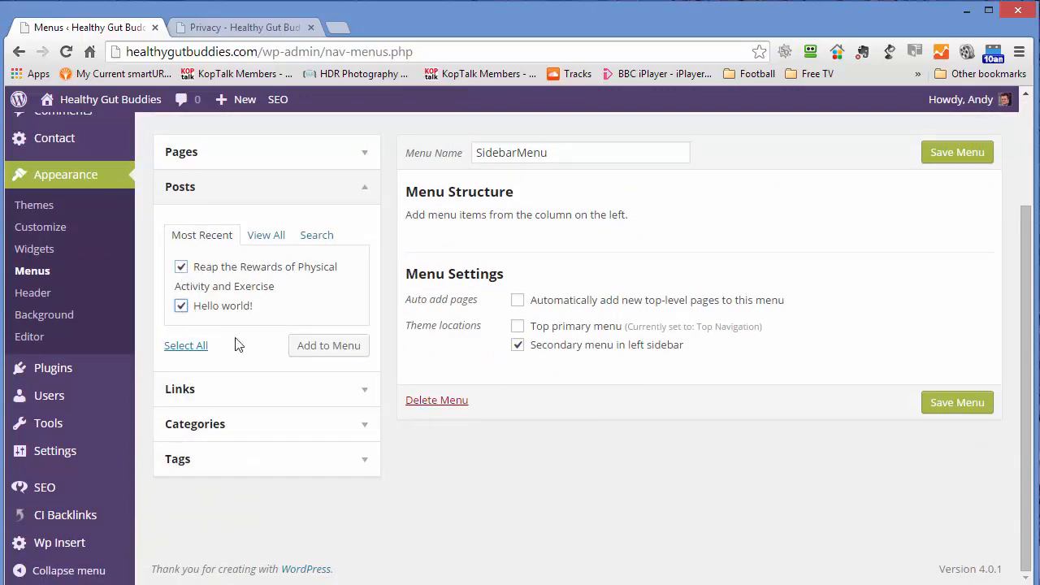
{"action": "left_click", "coordinate": [332, 347]}
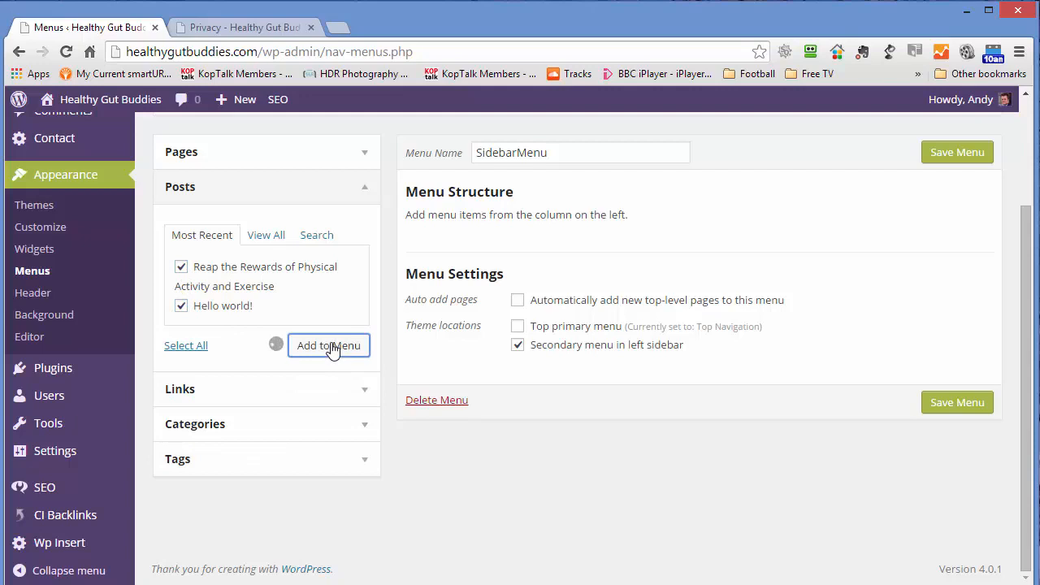
{"action": "left_click", "coordinate": [364, 391]}
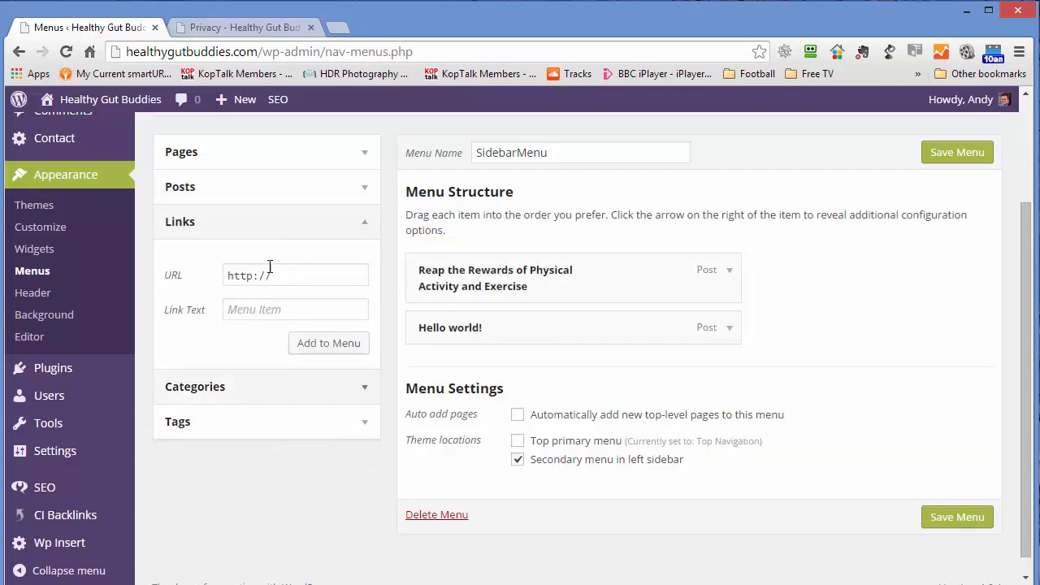
{"action": "left_click", "coordinate": [275, 274]}
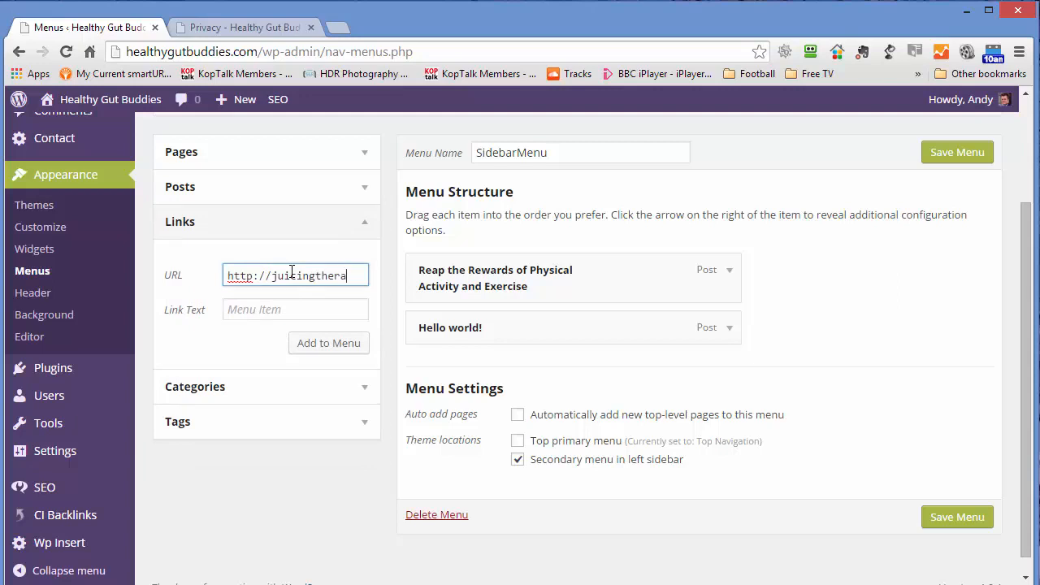
{"action": "type", "text": "juicingtherainbow.com"}
{"action": "key", "text": "Tab"}
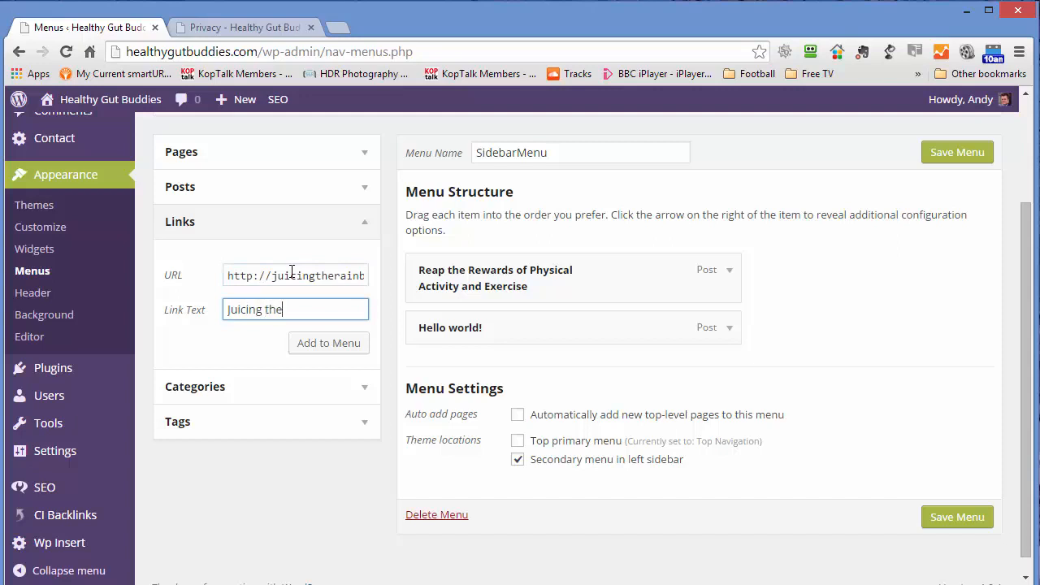
{"action": "left_click", "coordinate": [330, 344]}
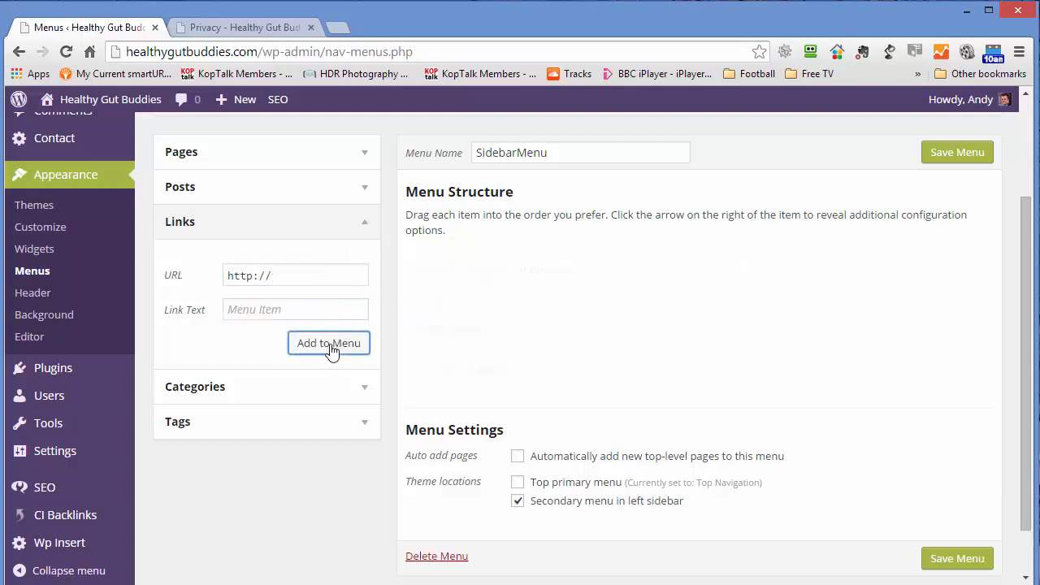
- Add the Uncategorized category to SidebarMenu
{"action": "left_click", "coordinate": [365, 389]}
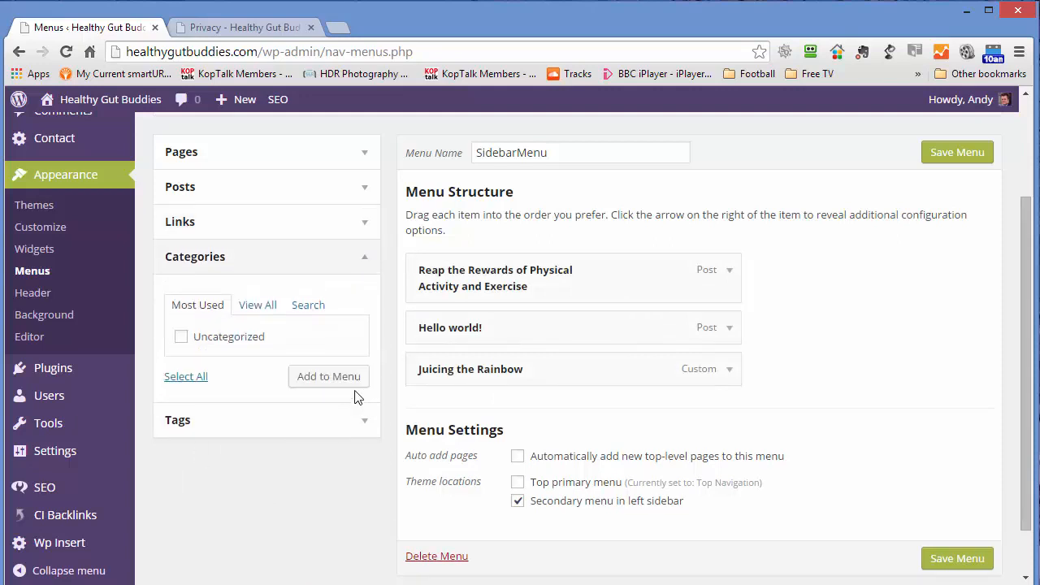
{"action": "left_click", "coordinate": [181, 340]}
{"action": "left_click", "coordinate": [292, 386]}
- Add the health tag to SidebarMenu and save the menu
{"action": "left_click", "coordinate": [365, 420]}
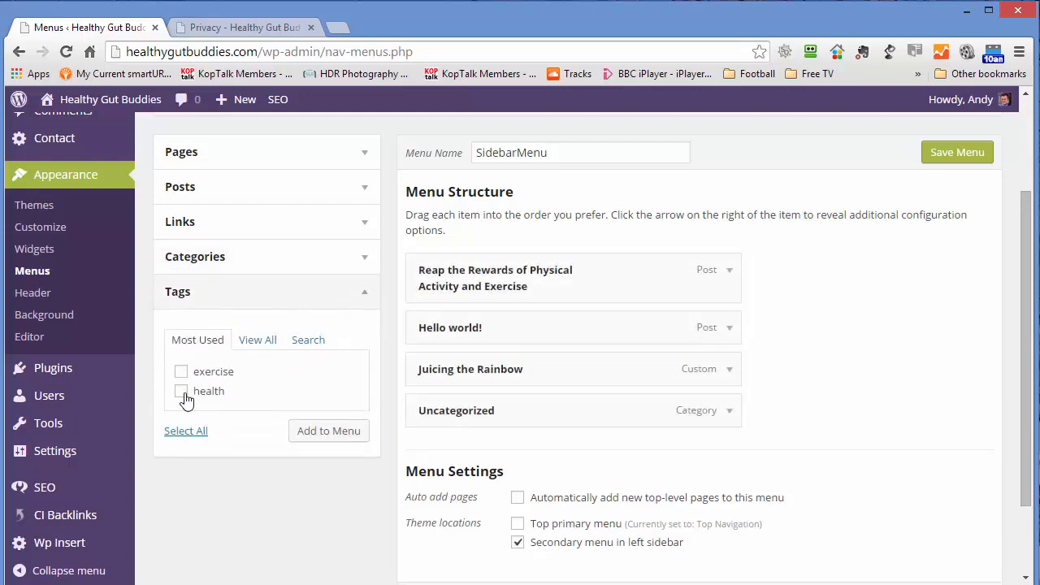
{"action": "left_click", "coordinate": [182, 392]}
{"action": "left_click", "coordinate": [333, 436]}
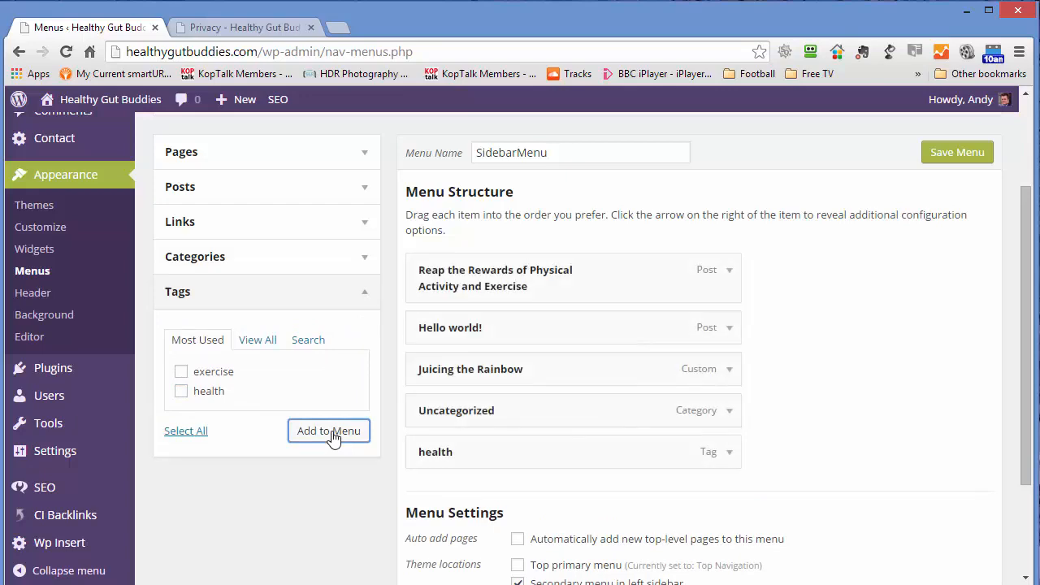
{"action": "left_click", "coordinate": [964, 161]}
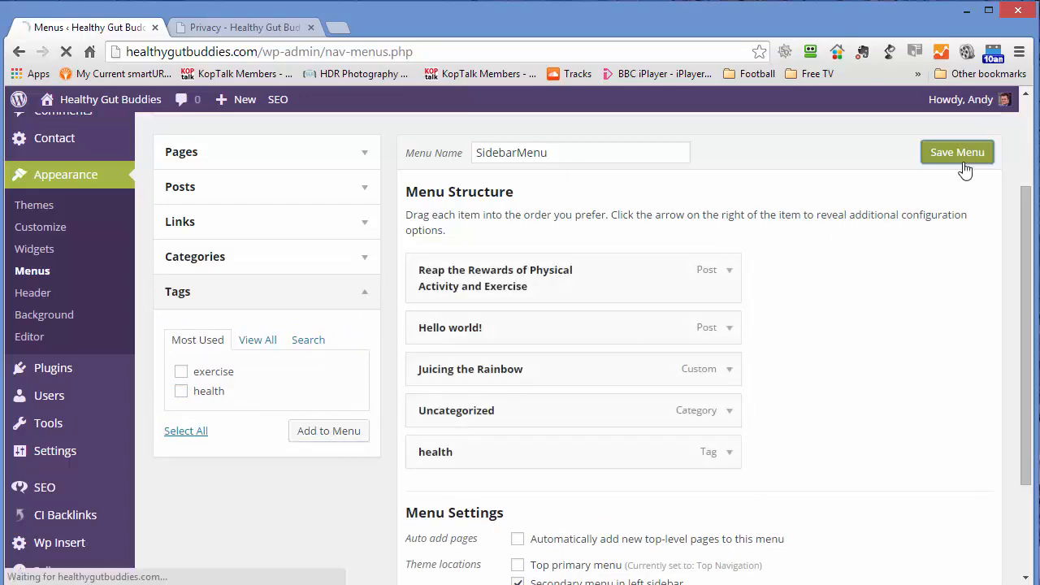
- Reload the live Privacy page to check the sidebar menu, and look through the Uncategorized category archive it links to
{"action": "scroll", "coordinate": [900, 386], "scroll_direction": "down", "scroll_amount": 1}
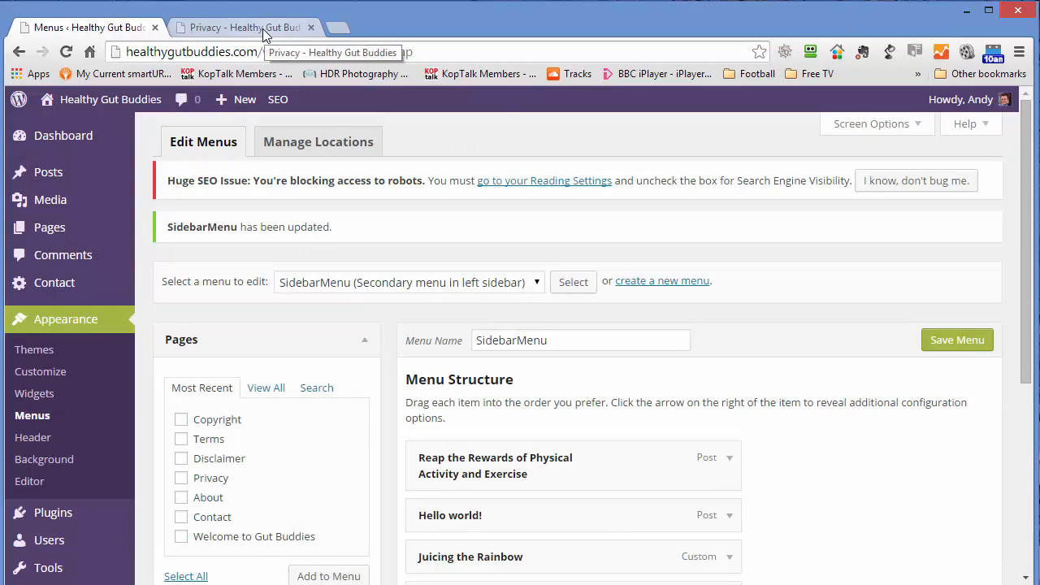
{"action": "scroll", "coordinate": [663, 376], "scroll_direction": "down", "scroll_amount": 3}
{"action": "left_click", "coordinate": [257, 28]}
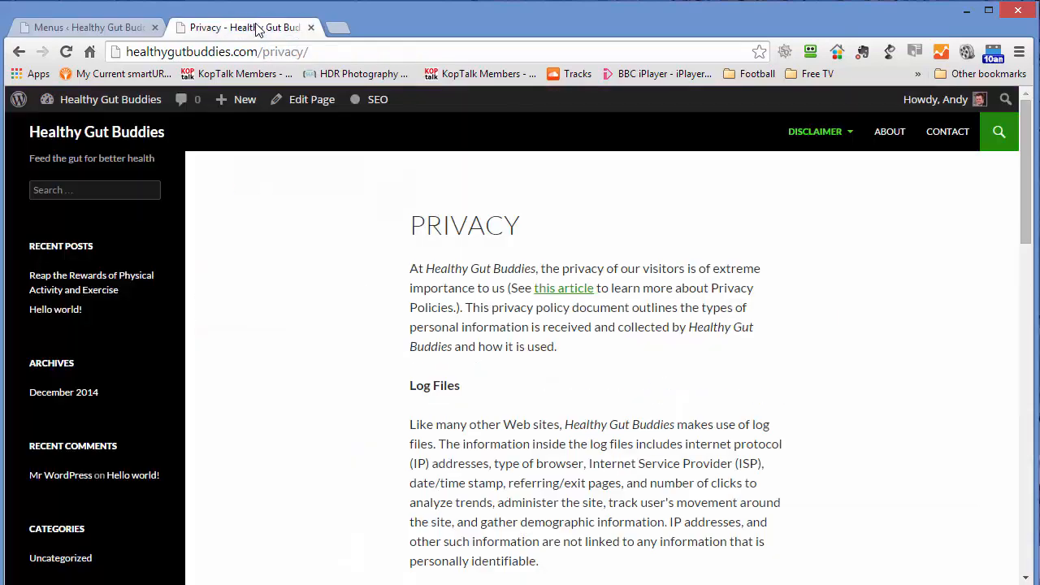
{"action": "left_click", "coordinate": [66, 52]}
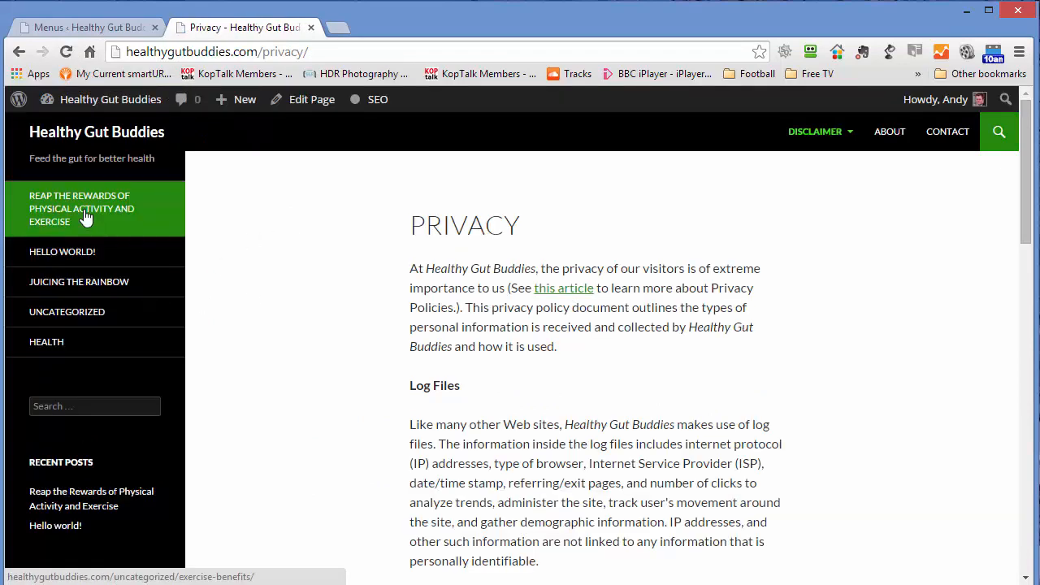
{"action": "left_click", "coordinate": [67, 325]}
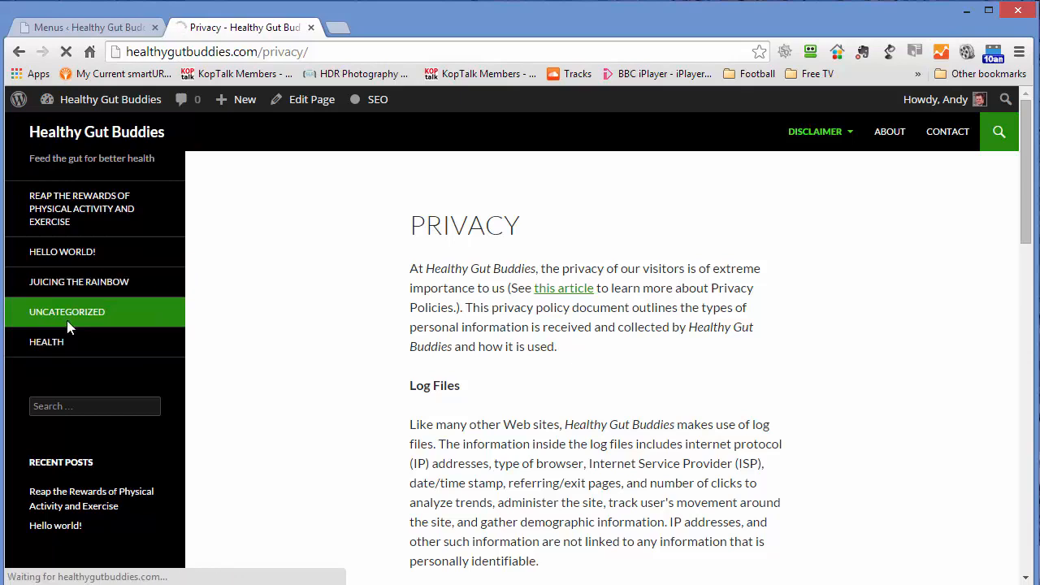
{"action": "scroll", "coordinate": [912, 235], "scroll_direction": "down", "scroll_amount": 10}
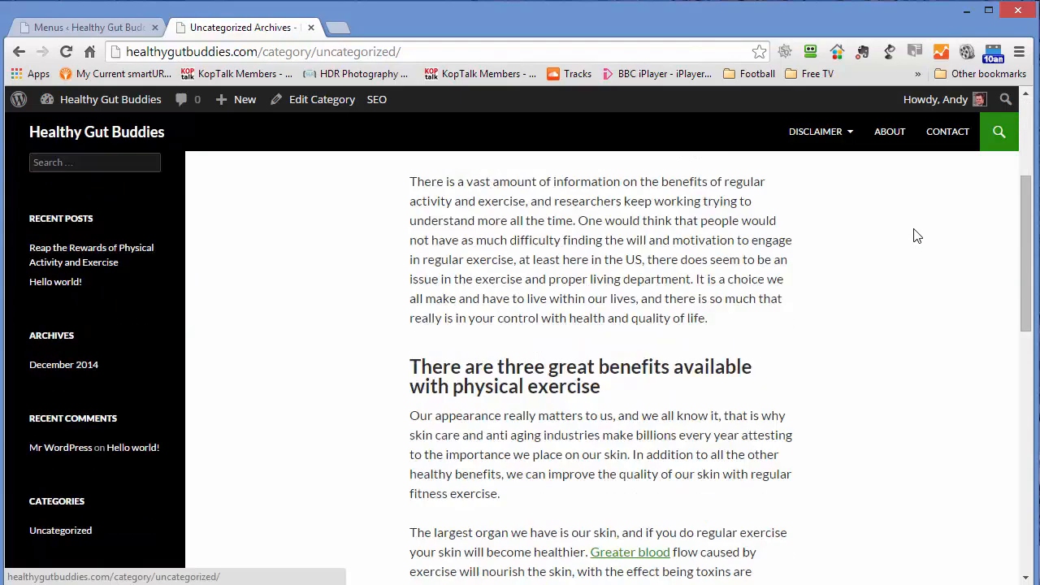
{"action": "scroll", "coordinate": [912, 235], "scroll_direction": "up", "scroll_amount": 10}
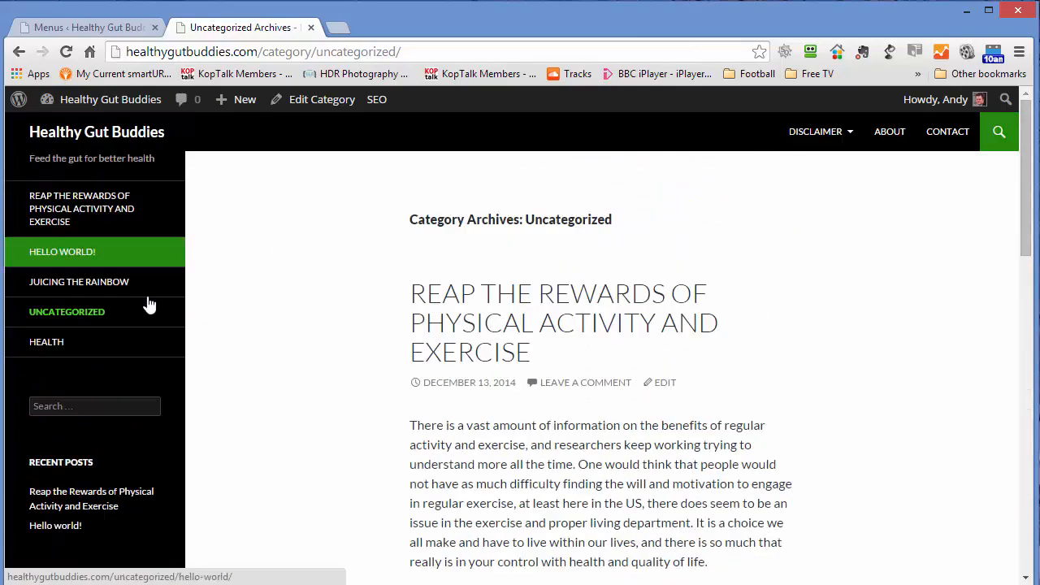
- Test the Health and Juicing the Rainbow links in the live sidebar menu, and return to the health archive
{"action": "left_click", "coordinate": [47, 345]}
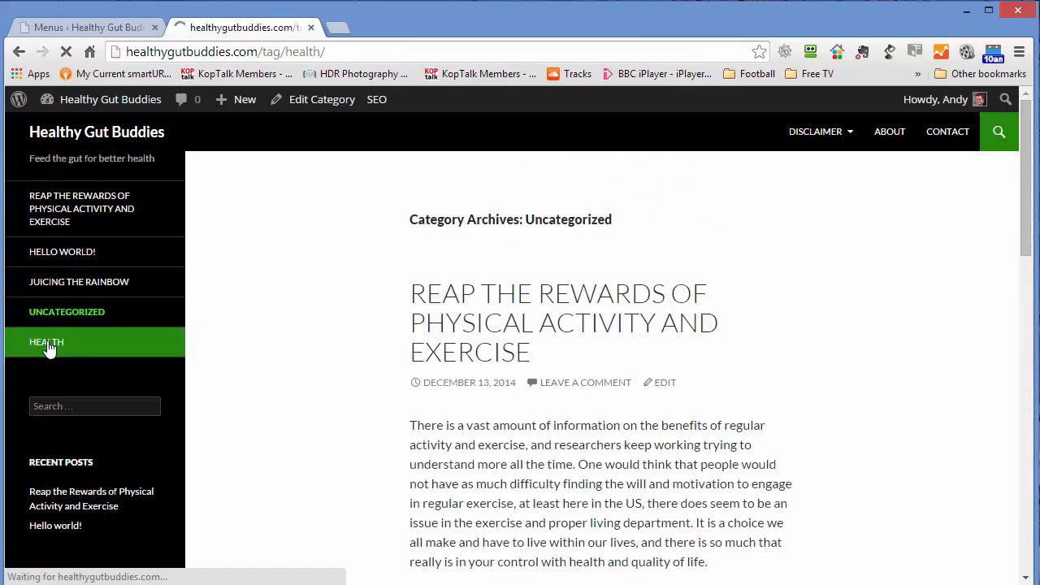
{"action": "scroll", "coordinate": [700, 333], "scroll_direction": "down", "scroll_amount": 2}
{"action": "scroll", "coordinate": [700, 333], "scroll_direction": "down", "scroll_amount": 10}
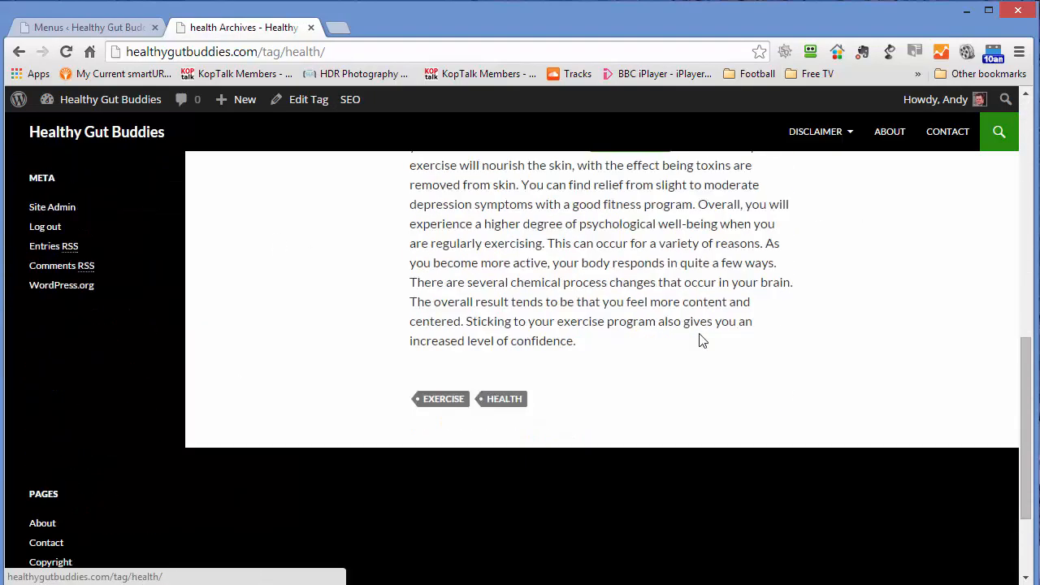
{"action": "scroll", "coordinate": [698, 337], "scroll_direction": "up", "scroll_amount": 12}
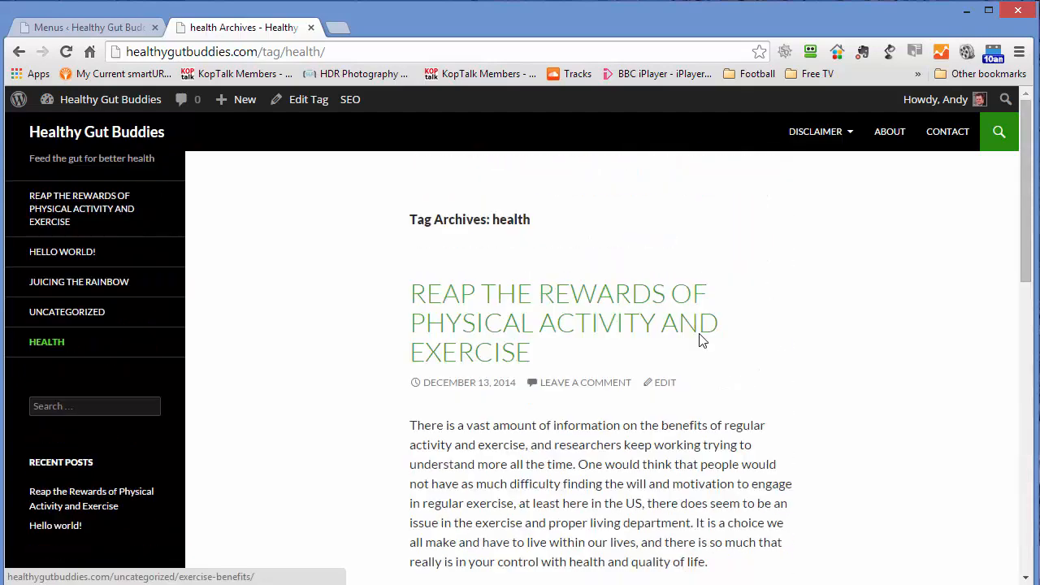
{"action": "left_click", "coordinate": [139, 283]}
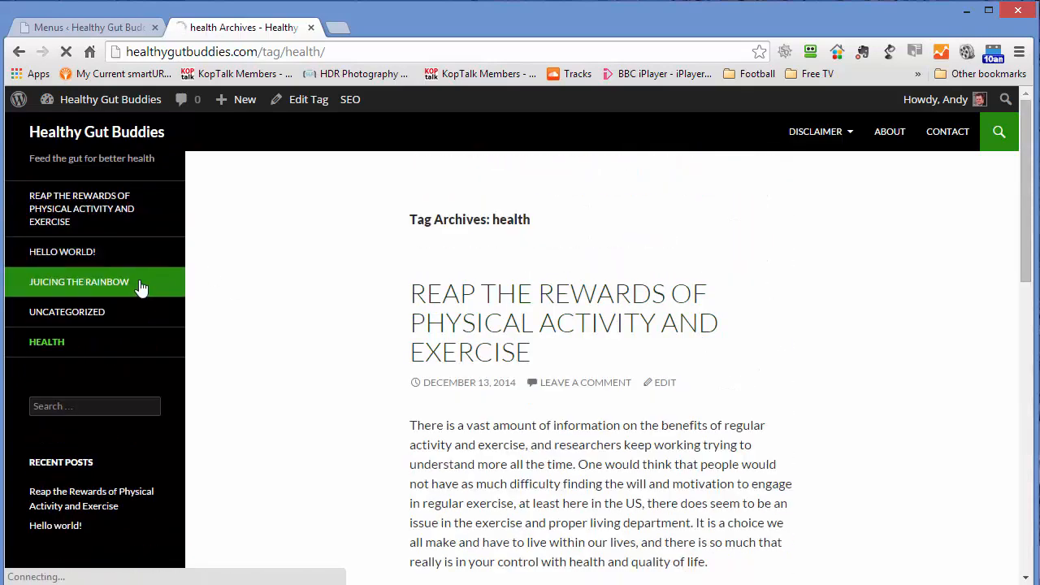
{"action": "left_click", "coordinate": [19, 52]}
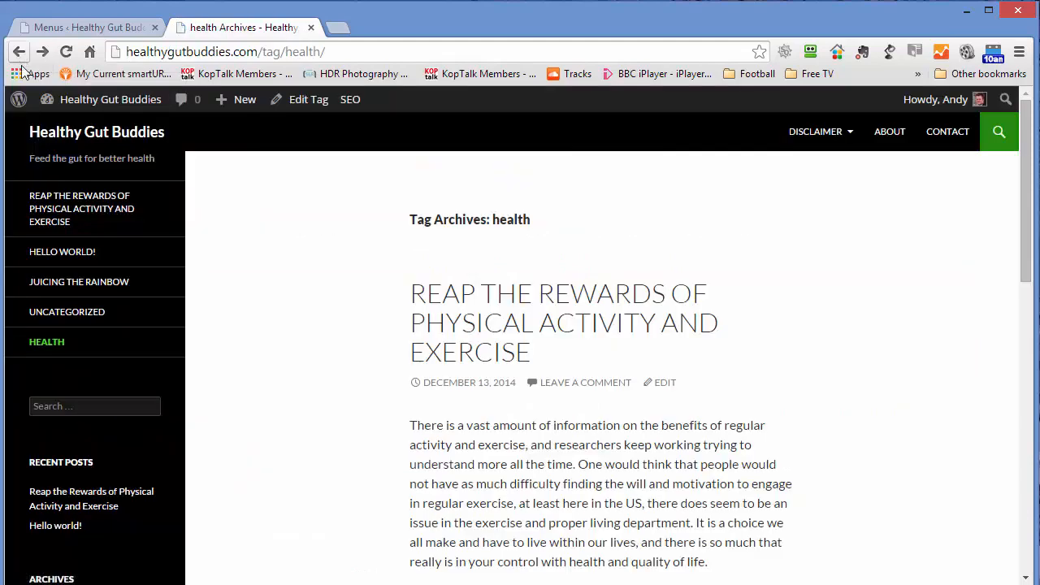
- Test the Hello world! and Reap the Rewards of Physical Activity and Exercise links in the live sidebar menu
{"action": "left_click", "coordinate": [55, 258]}
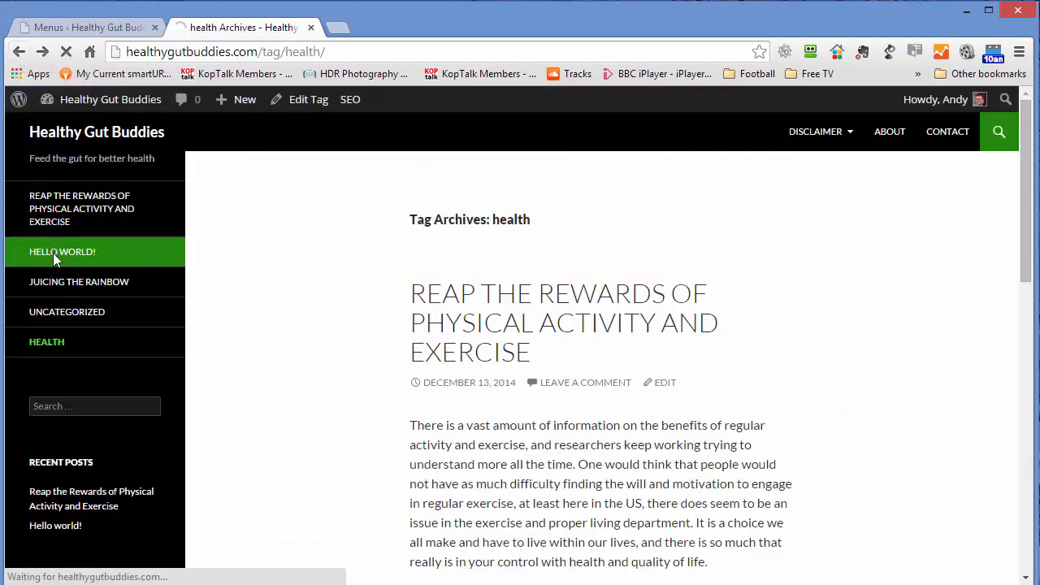
{"action": "left_click", "coordinate": [49, 205]}
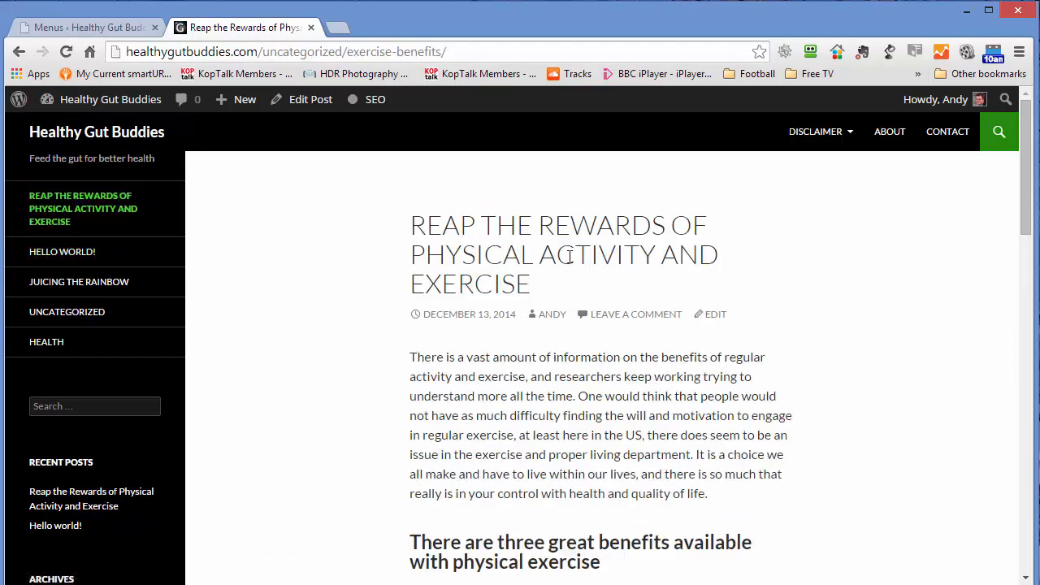
{"action": "scroll", "coordinate": [550, 237], "scroll_direction": "down", "scroll_amount": 5}
{"action": "scroll", "coordinate": [551, 237], "scroll_direction": "up", "scroll_amount": 5}
- Review the SidebarMenu structure in the menu editor and the advanced menu properties in its Screen Options
{"action": "left_click", "coordinate": [124, 26]}
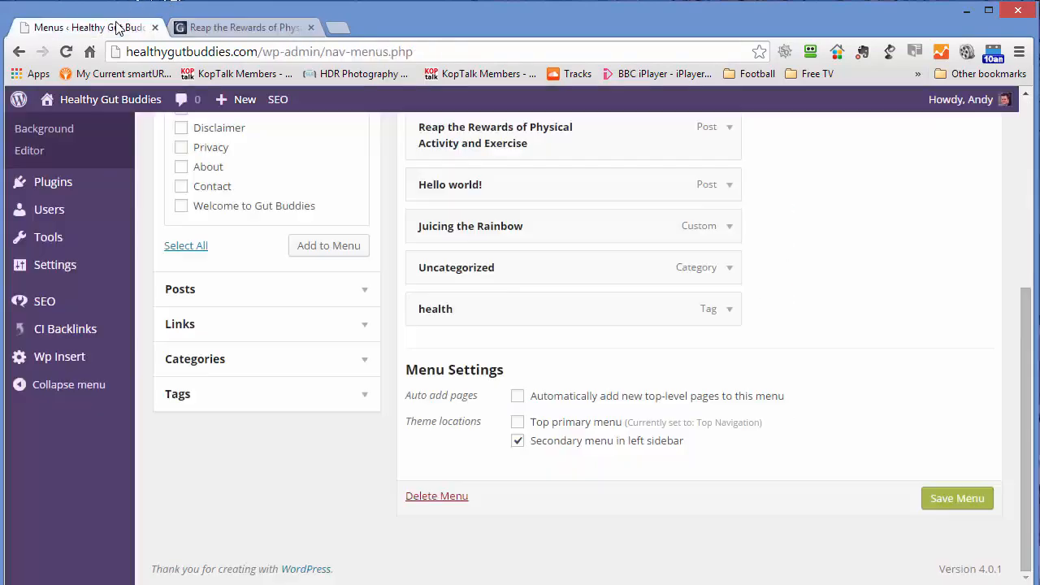
{"action": "scroll", "coordinate": [875, 359], "scroll_direction": "up", "scroll_amount": 3}
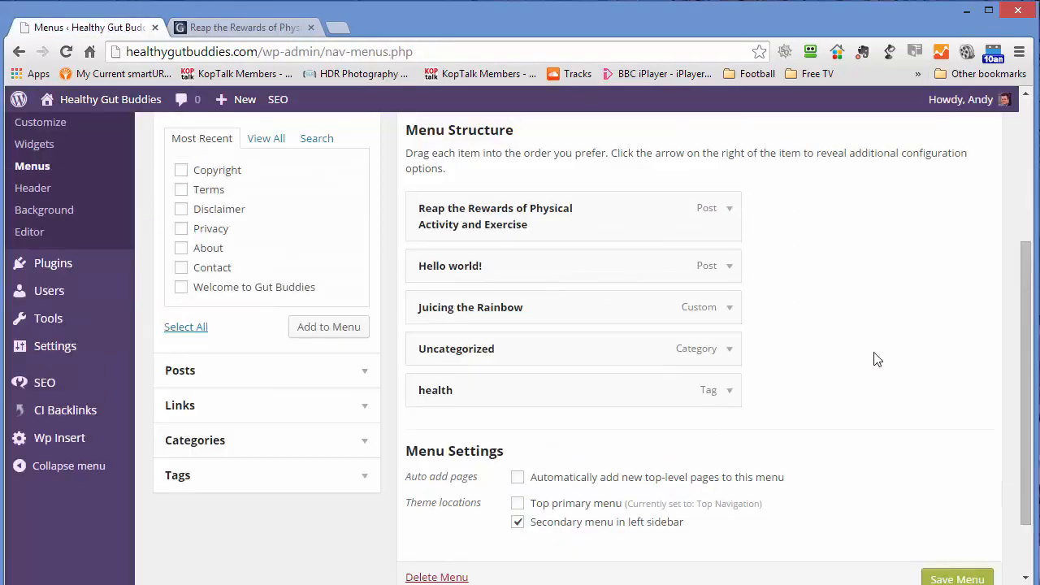
{"action": "scroll", "coordinate": [875, 359], "scroll_direction": "up", "scroll_amount": 2}
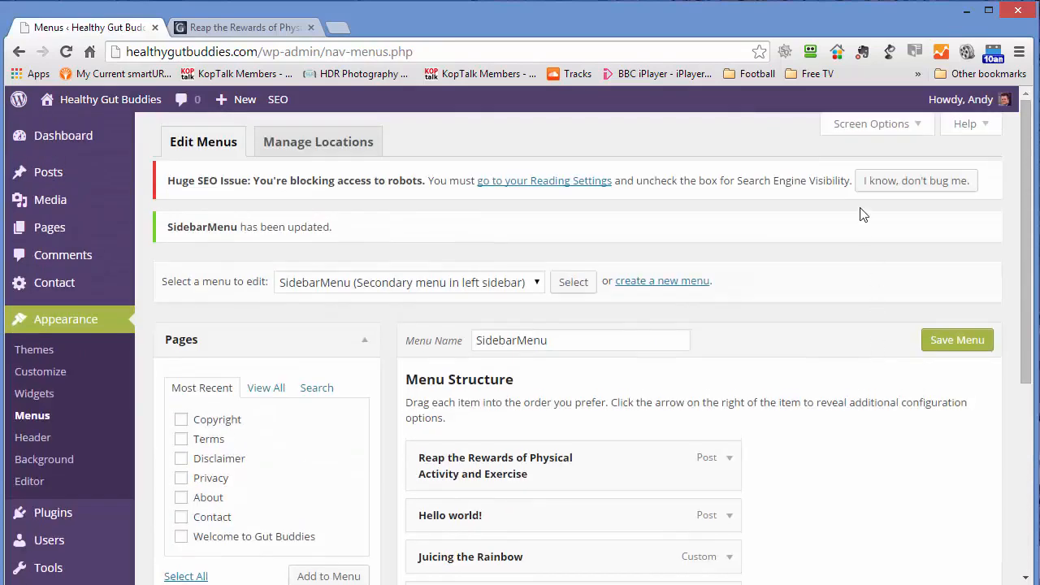
{"action": "left_click", "coordinate": [835, 125]}
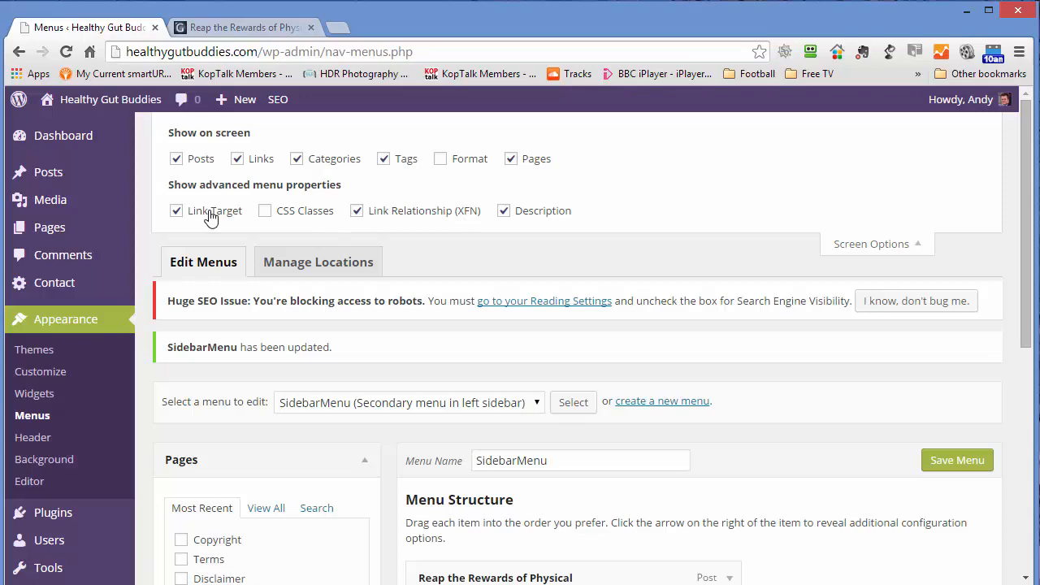
{"action": "left_click", "coordinate": [863, 260]}
- Compare the SidebarMenu items in the editor with the sidebar menu on the live site
{"action": "scroll", "coordinate": [663, 388], "scroll_direction": "down", "scroll_amount": 2}
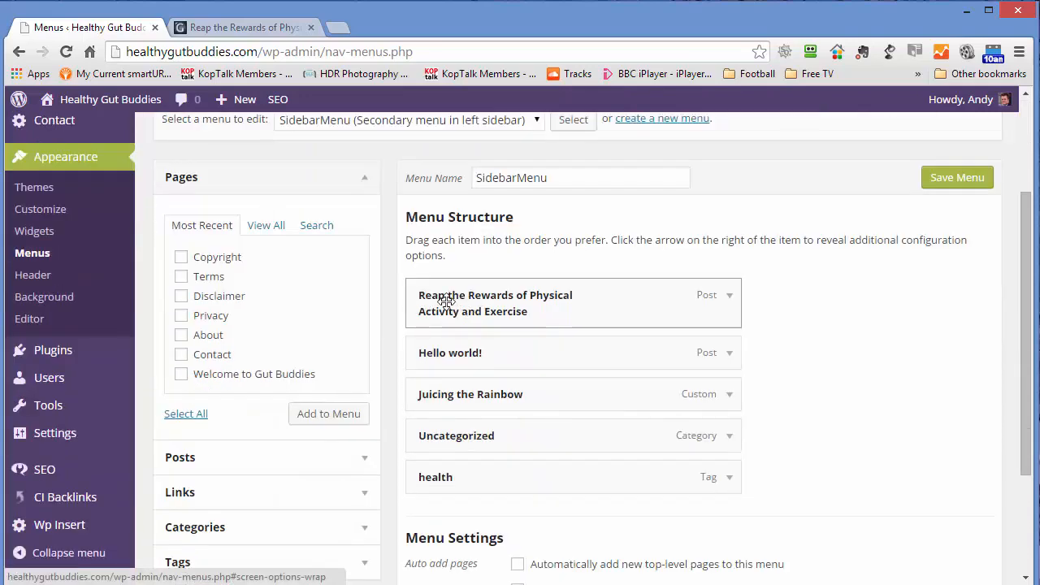
{"action": "left_click", "coordinate": [247, 31]}
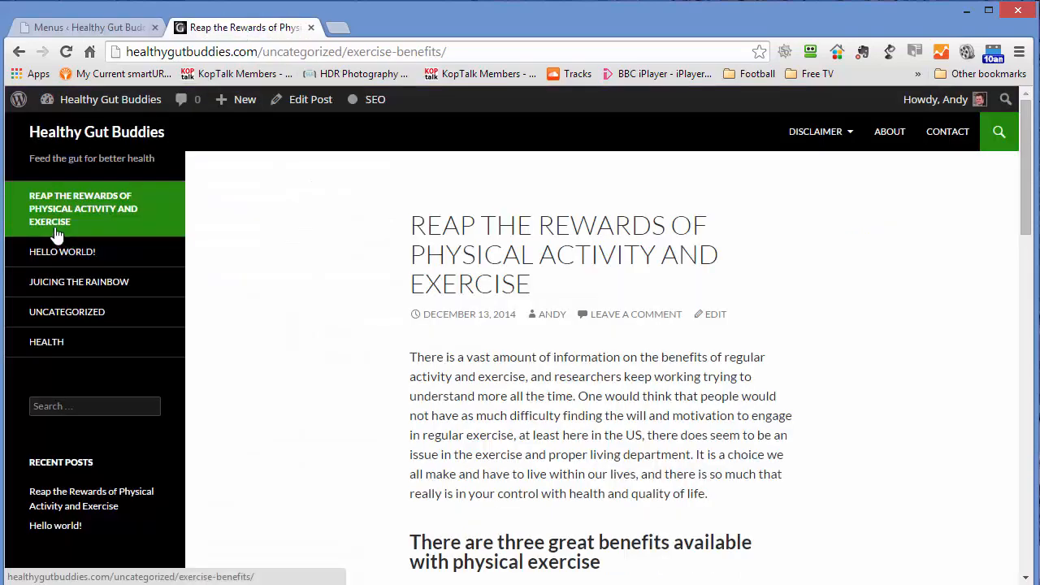
{"action": "left_click", "coordinate": [106, 30]}
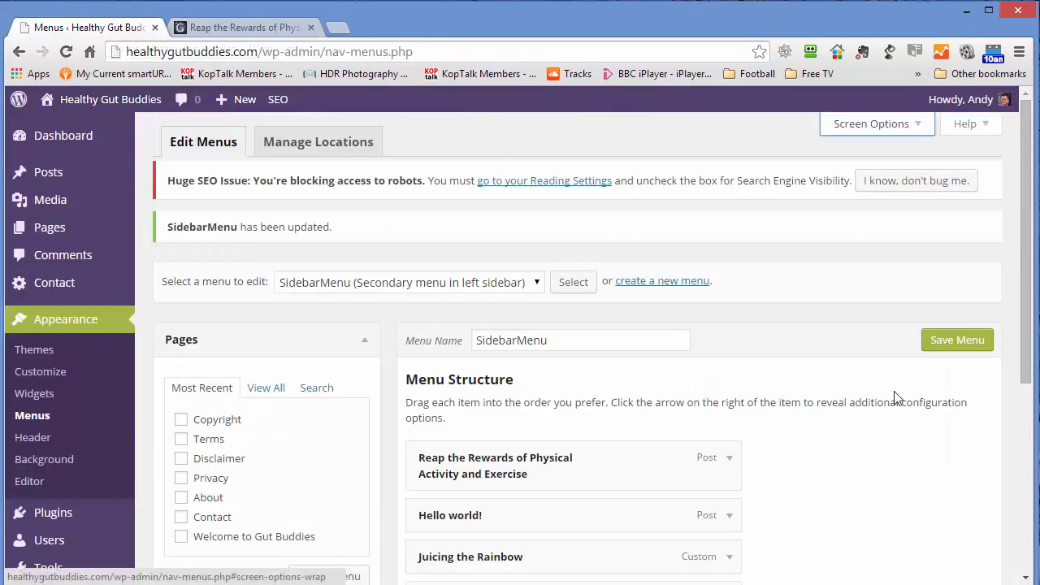
- Change the navigation label of the Reap the Rewards of Physical Activity and Exercise item to "Exercise rewards" and save the SidebarMenu
{"action": "scroll", "coordinate": [735, 368], "scroll_direction": "down", "scroll_amount": 1}
{"action": "left_click", "coordinate": [730, 377]}
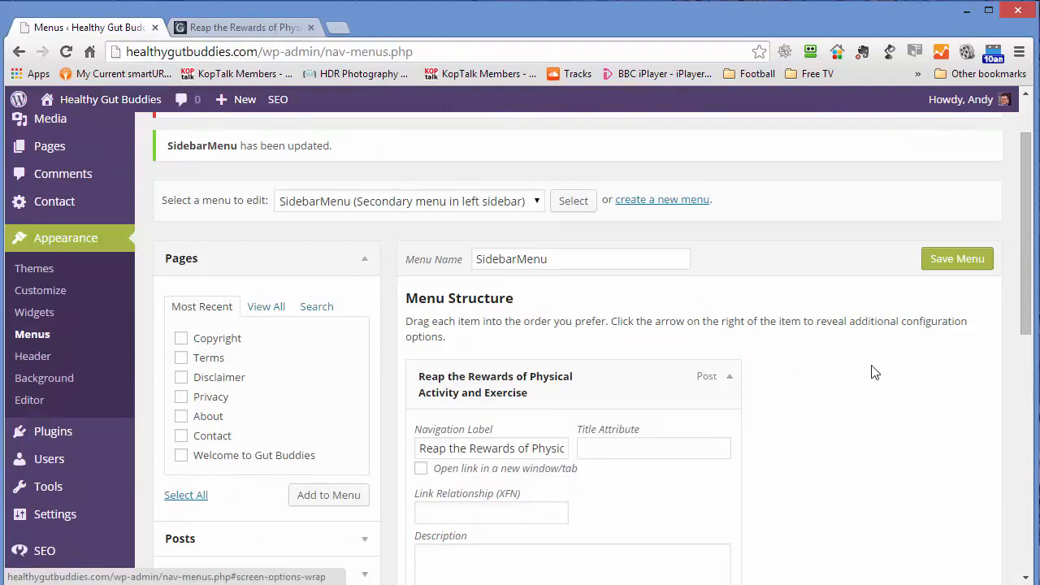
{"action": "scroll", "coordinate": [872, 371], "scroll_direction": "down", "scroll_amount": 1}
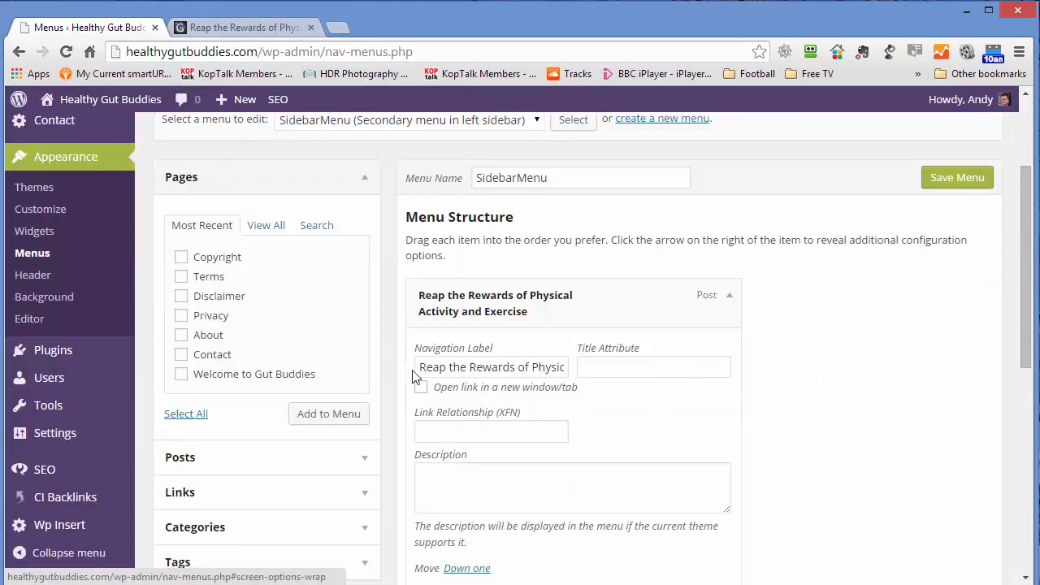
{"action": "left_click_drag", "start_coordinate": [424, 367], "coordinate": [657, 364]}
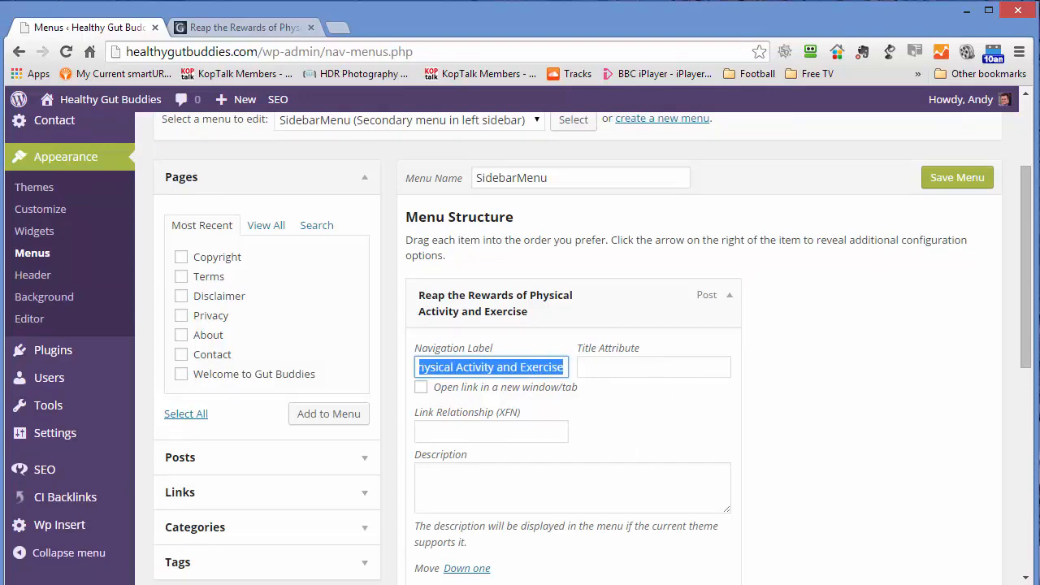
{"action": "type", "text": "Exercise rewards"}
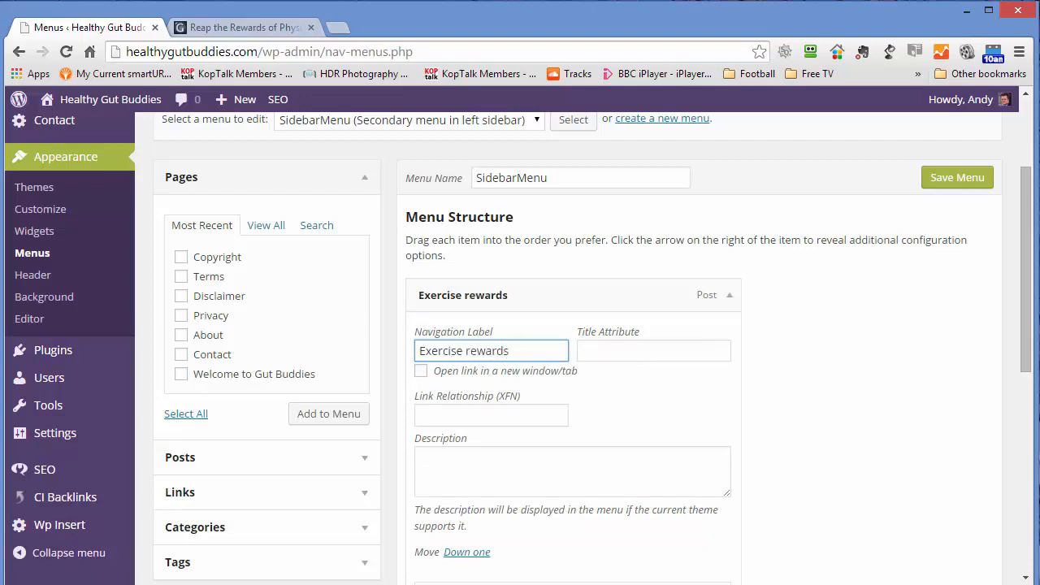
{"action": "left_click", "coordinate": [908, 394]}
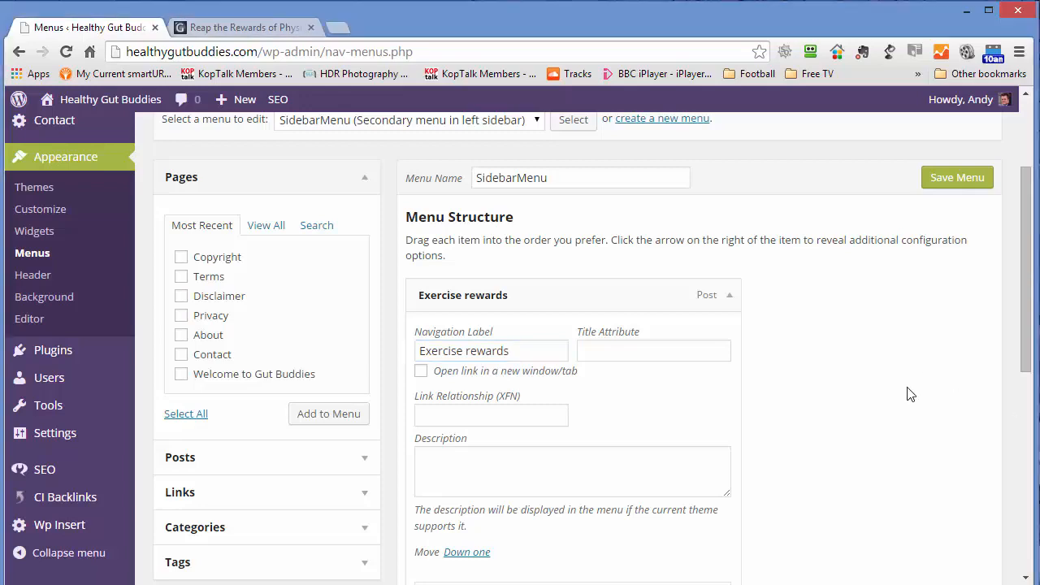
{"action": "scroll", "coordinate": [910, 394], "scroll_direction": "down", "scroll_amount": 3}
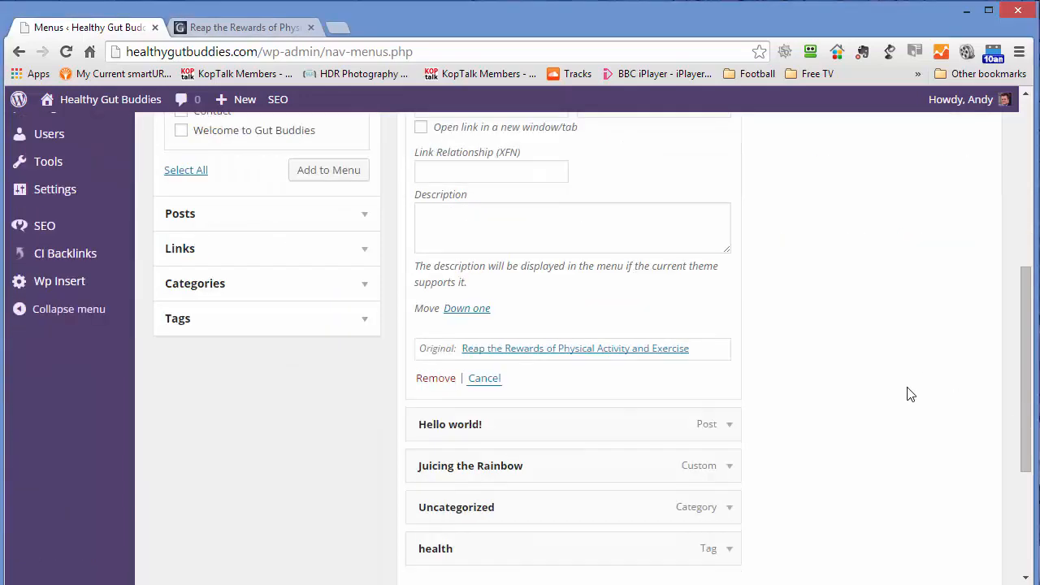
{"action": "scroll", "coordinate": [910, 394], "scroll_direction": "up", "scroll_amount": 4}
{"action": "left_click", "coordinate": [957, 259]}
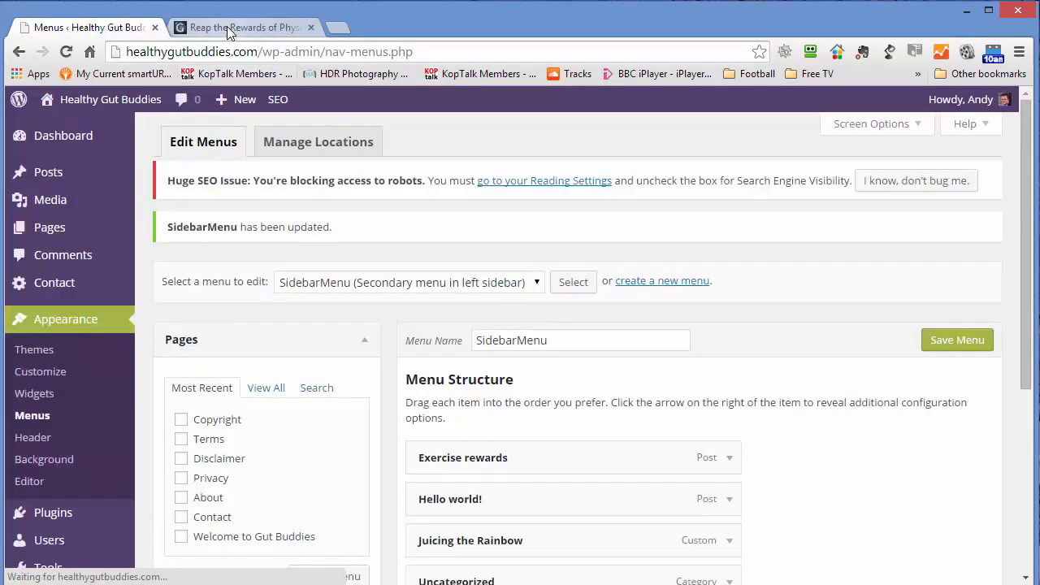
- Reload the live post page and check the label of the first link in the sidebar menu
{"action": "left_click", "coordinate": [227, 26]}
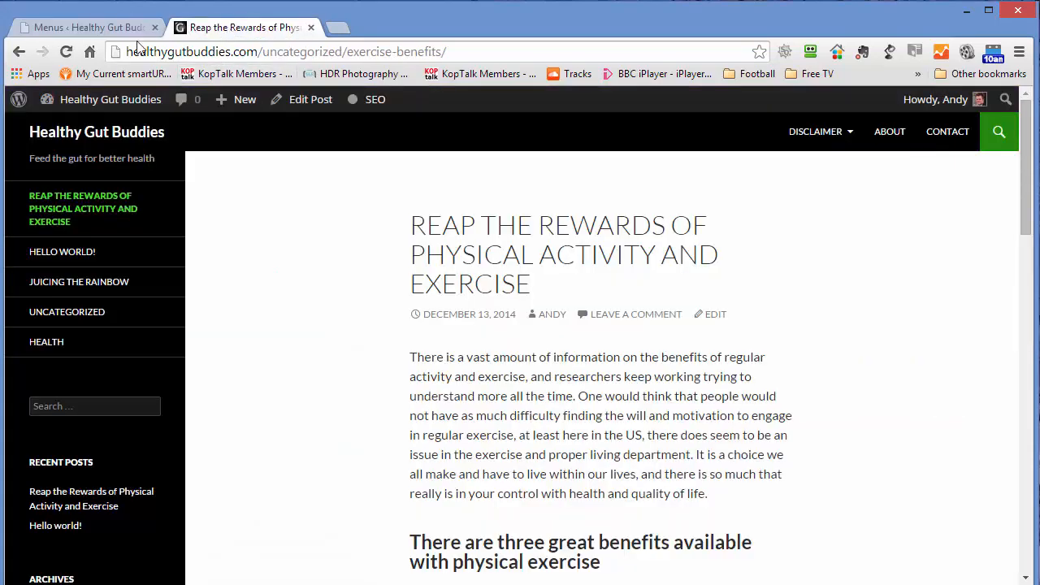
{"action": "left_click", "coordinate": [69, 52]}
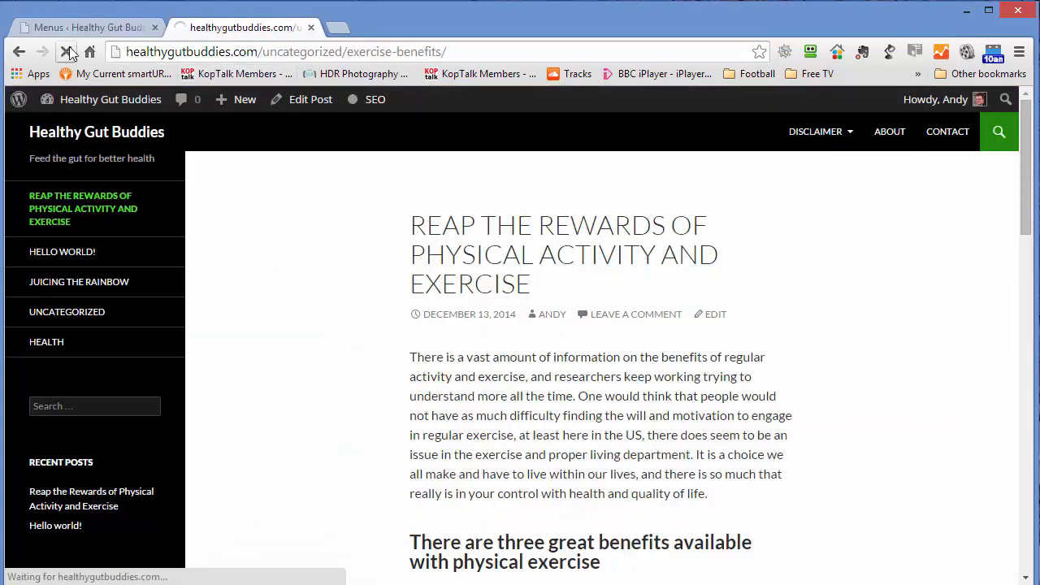
{"action": "left_click", "coordinate": [59, 202]}
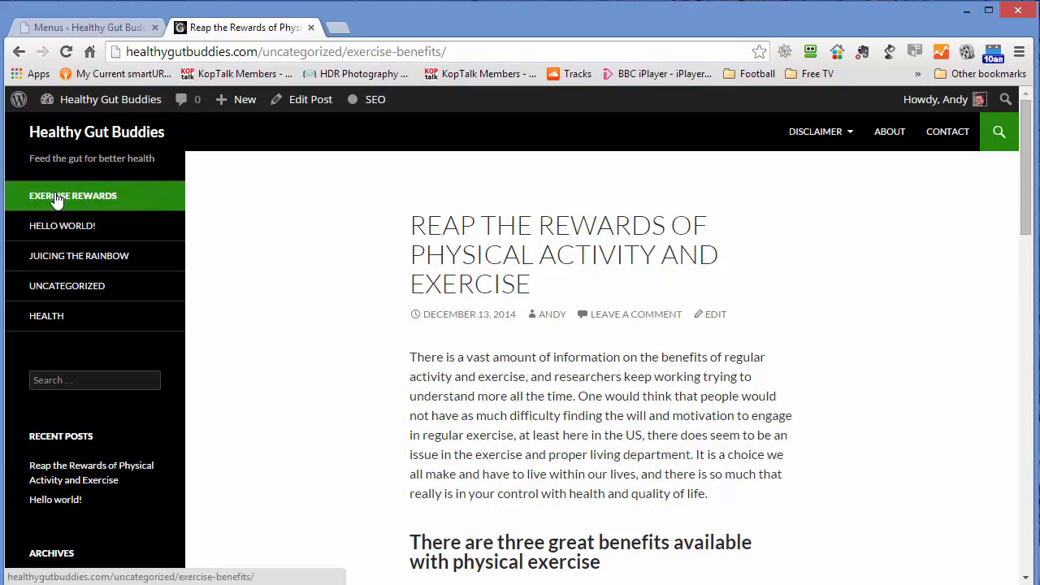
- Return to the menu editor and move Juicing the Rainbow below Uncategorized in the SidebarMenu structure
{"action": "left_click", "coordinate": [122, 32]}
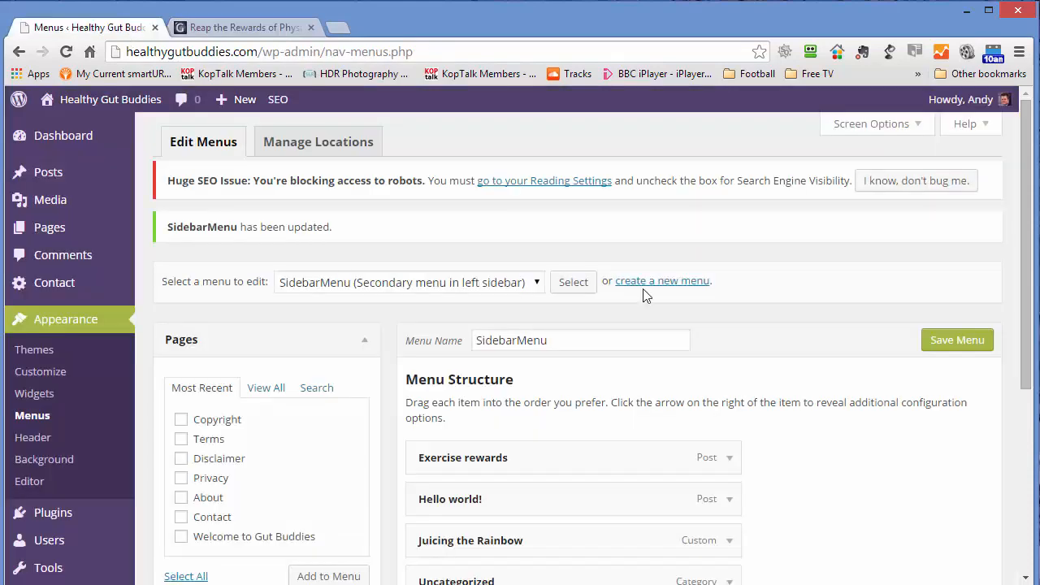
{"action": "scroll", "coordinate": [869, 279], "scroll_direction": "down", "scroll_amount": 1}
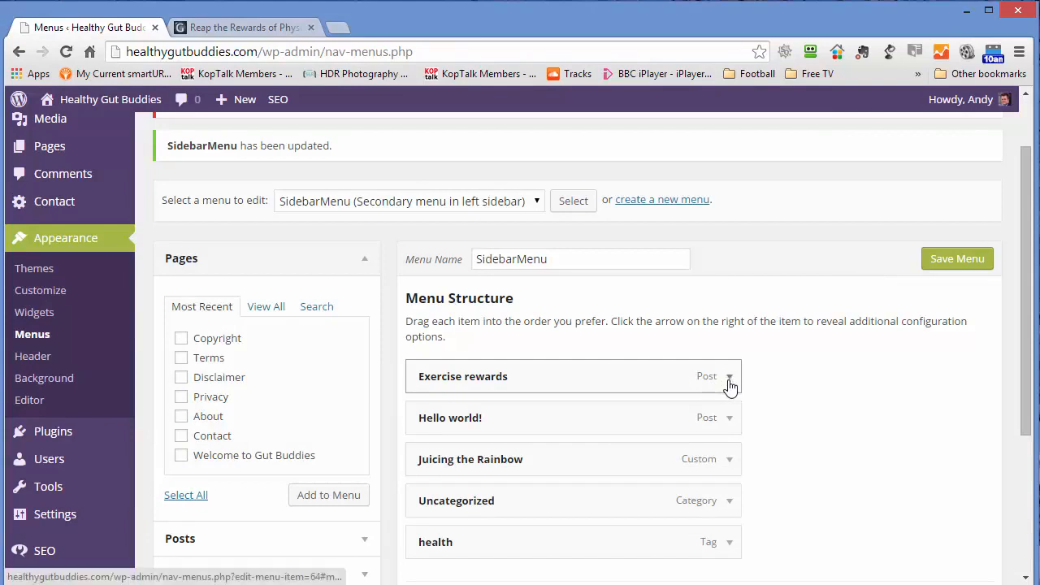
{"action": "mouse_move", "coordinate": [731, 464]}
{"action": "left_mouse_down"}
{"action": "mouse_move", "coordinate": [754, 460]}
{"action": "mouse_move", "coordinate": [636, 458]}
{"action": "mouse_move", "coordinate": [566, 495]}
{"action": "mouse_move", "coordinate": [529, 480]}
{"action": "mouse_move", "coordinate": [536, 335]}
{"action": "mouse_move", "coordinate": [531, 541]}
{"action": "mouse_move", "coordinate": [555, 525]}
{"action": "left_mouse_up"}
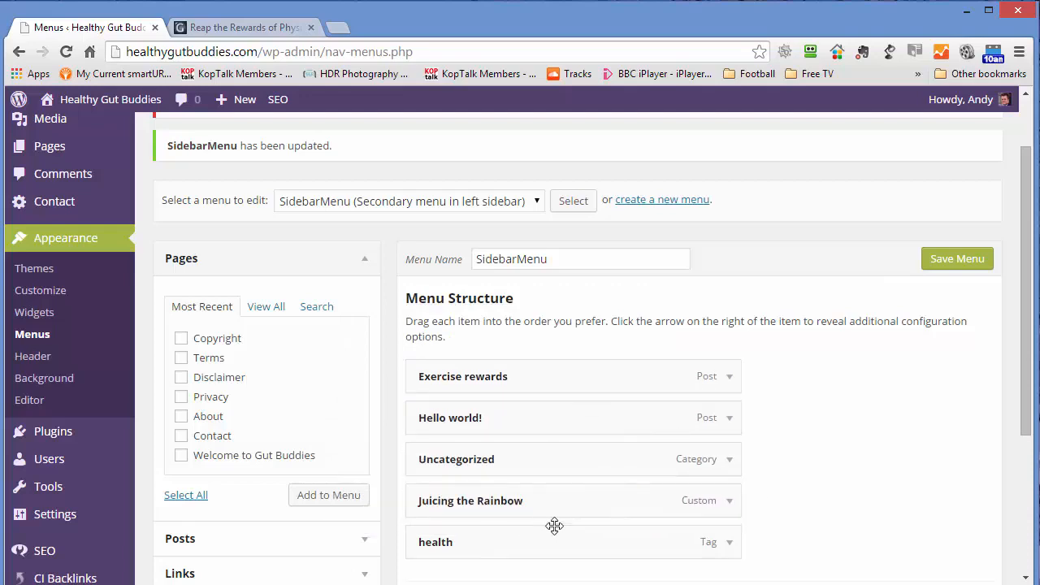
- Set the Link Relationship (XFN) of the Juicing the Rainbow menu item to nofollow
{"action": "scroll", "coordinate": [793, 451], "scroll_direction": "down", "scroll_amount": 1}
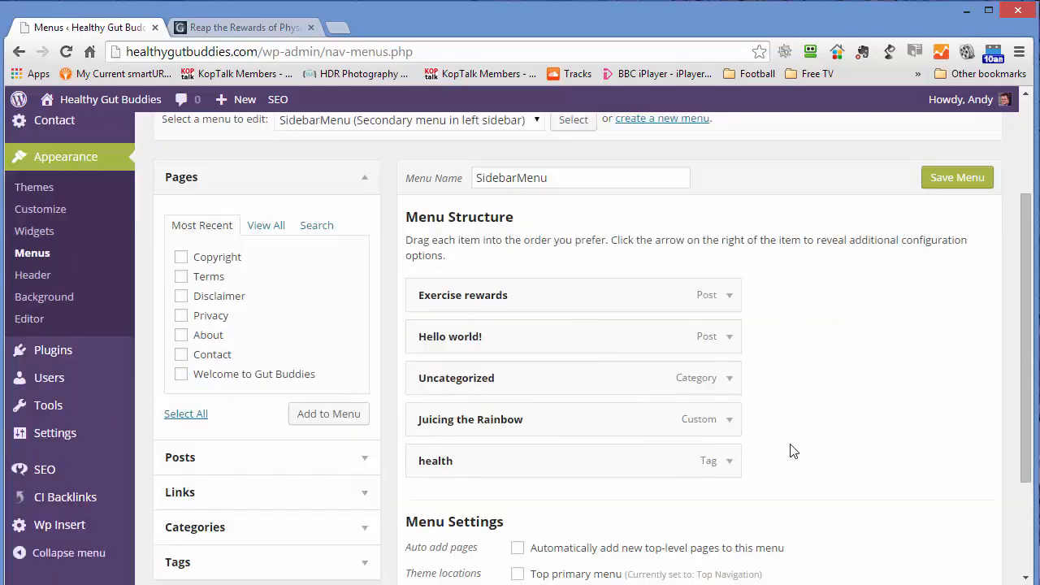
{"action": "left_click", "coordinate": [730, 419]}
{"action": "scroll", "coordinate": [852, 368], "scroll_direction": "down", "scroll_amount": 2}
{"action": "scroll", "coordinate": [852, 368], "scroll_direction": "down", "scroll_amount": 1}
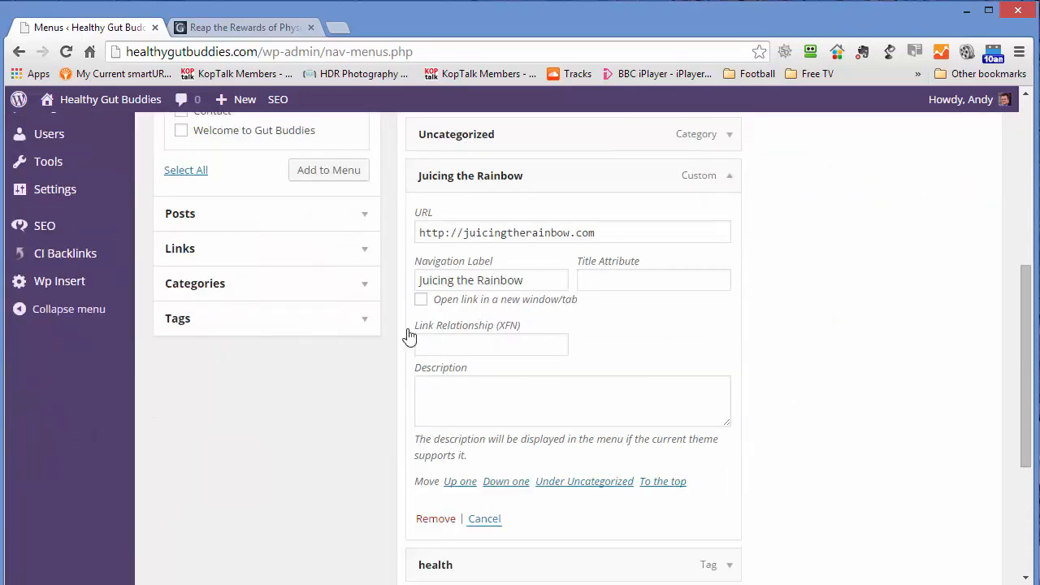
{"action": "left_click", "coordinate": [459, 344]}
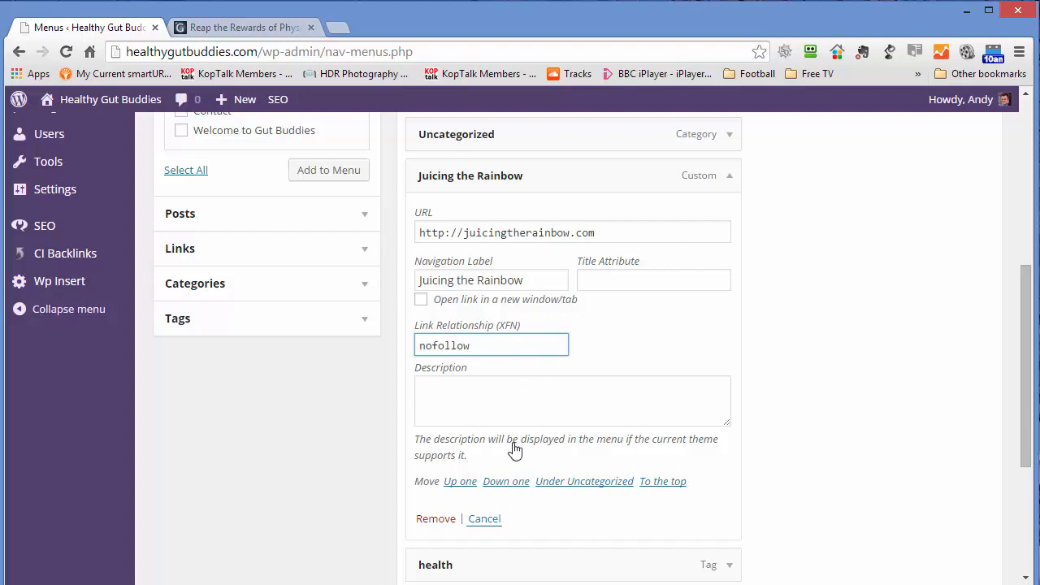
{"action": "scroll", "coordinate": [810, 374], "scroll_direction": "up", "scroll_amount": 5}
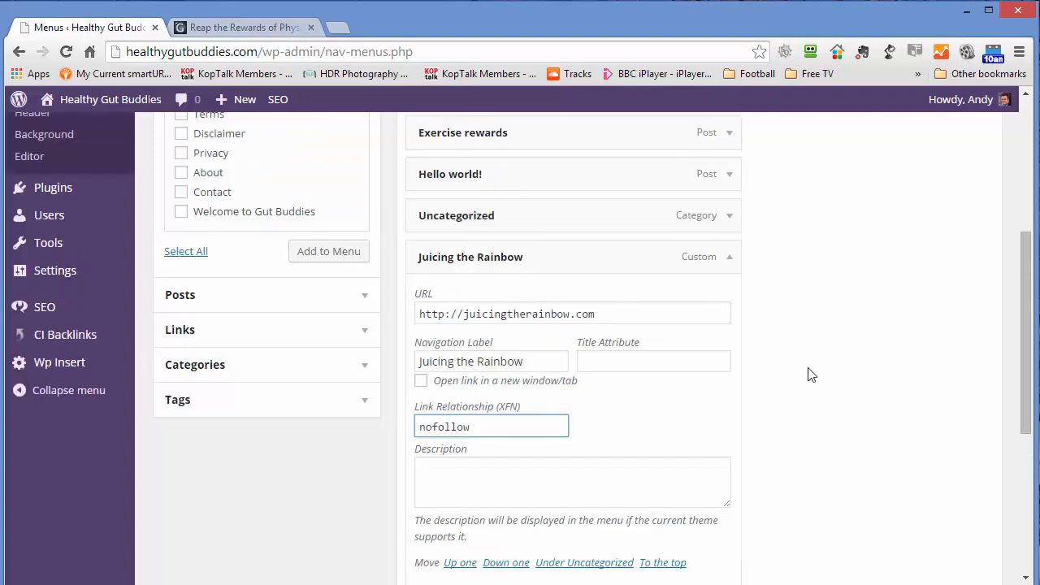
- Set the Juicing the Rainbow item to open its link in a new window/tab and save the SidebarMenu
{"action": "scroll", "coordinate": [950, 369], "scroll_direction": "down", "scroll_amount": 2}
{"action": "scroll", "coordinate": [950, 370], "scroll_direction": "down", "scroll_amount": 2}
{"action": "left_click", "coordinate": [421, 380]}
{"action": "scroll", "coordinate": [777, 355], "scroll_direction": "up", "scroll_amount": 4}
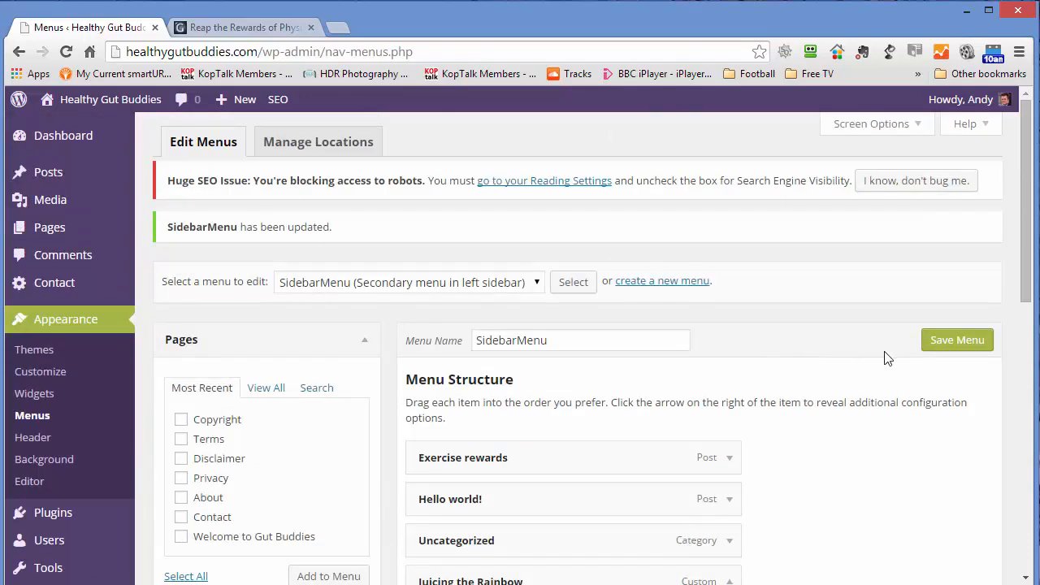
{"action": "left_click", "coordinate": [947, 341]}
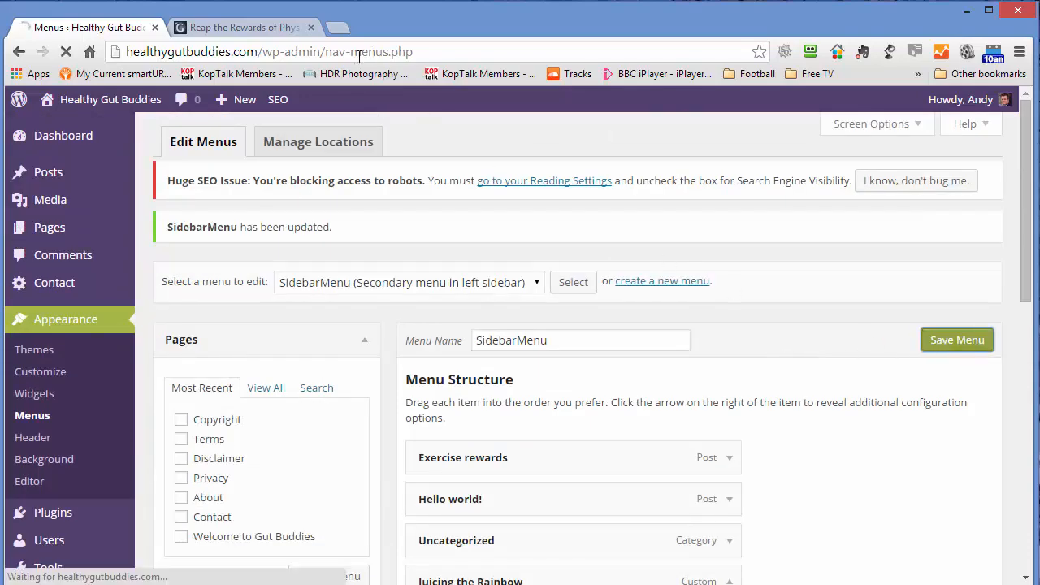
- Reload the live site, test the Juicing the Rainbow sidebar link, and close the browser tab it opens
{"action": "left_click", "coordinate": [276, 19]}
{"action": "left_click", "coordinate": [66, 52]}
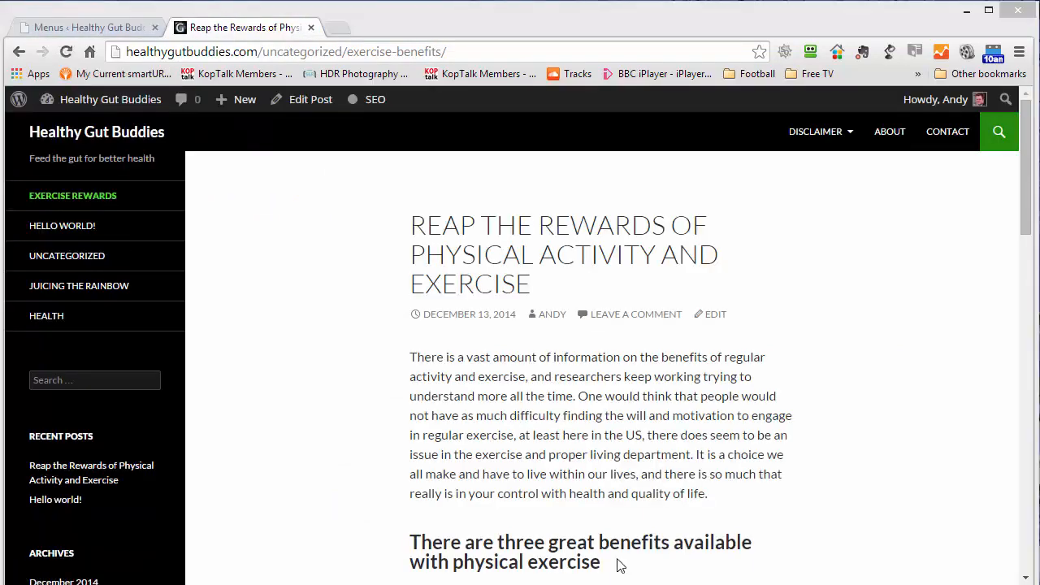
{"action": "left_click", "coordinate": [73, 291]}
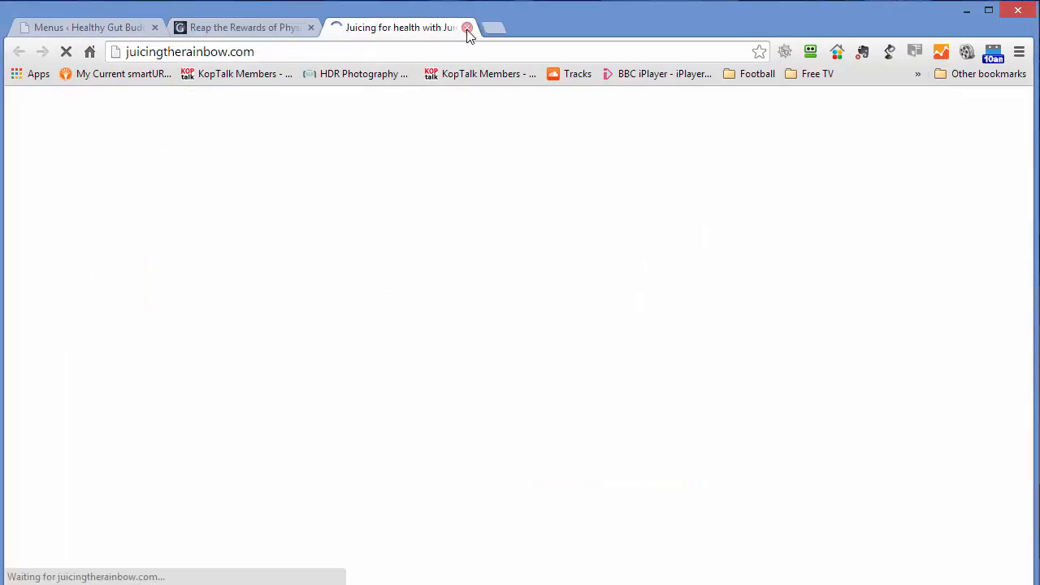
{"action": "left_click", "coordinate": [467, 29]}
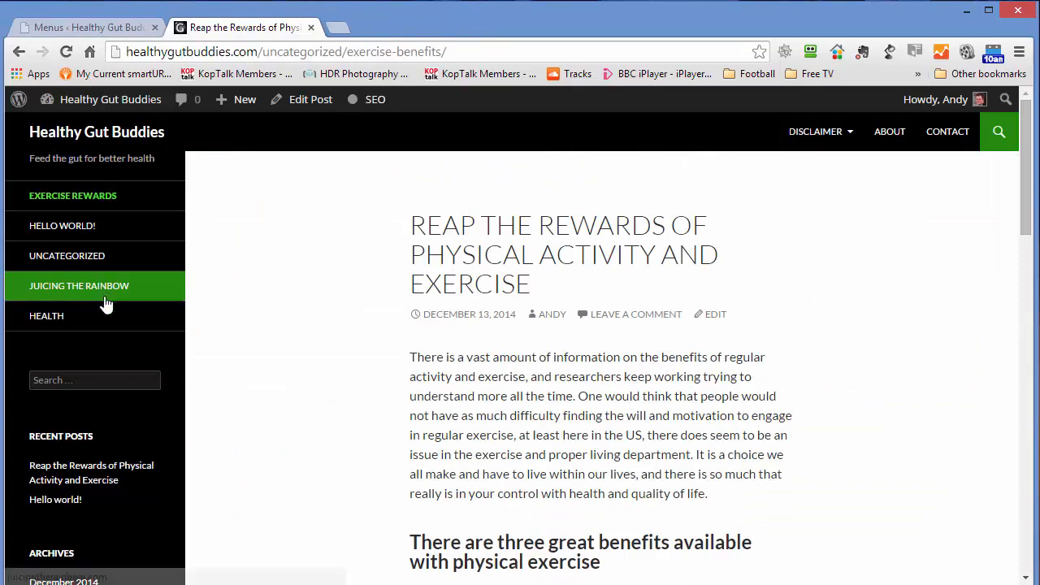
- Temporarily enable the SEOquake extension and reload the live page to check the Juicing the Rainbow link for nofollow highlighting
{"action": "left_click", "coordinate": [786, 53]}
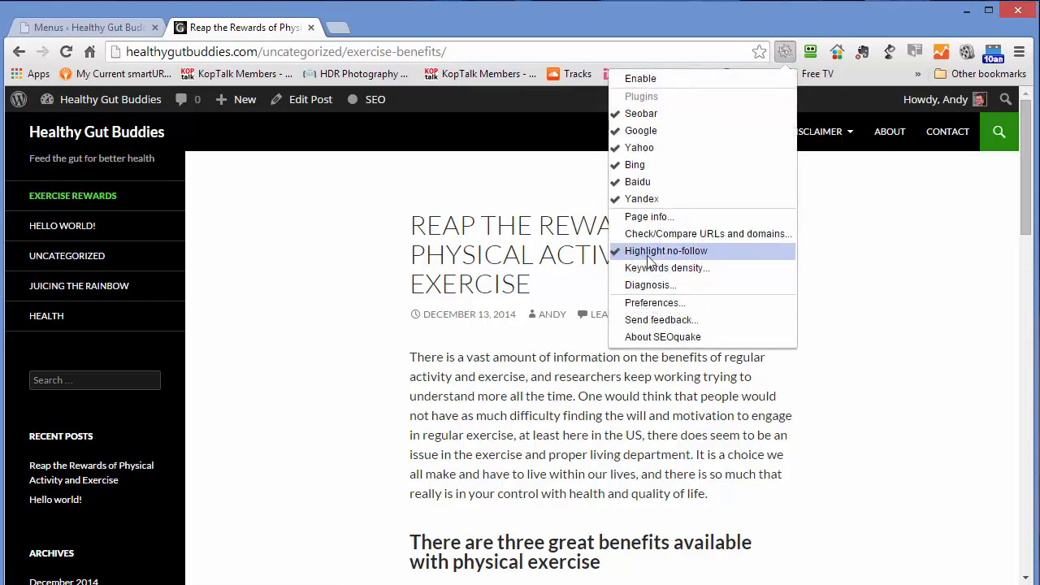
{"action": "left_click", "coordinate": [640, 82]}
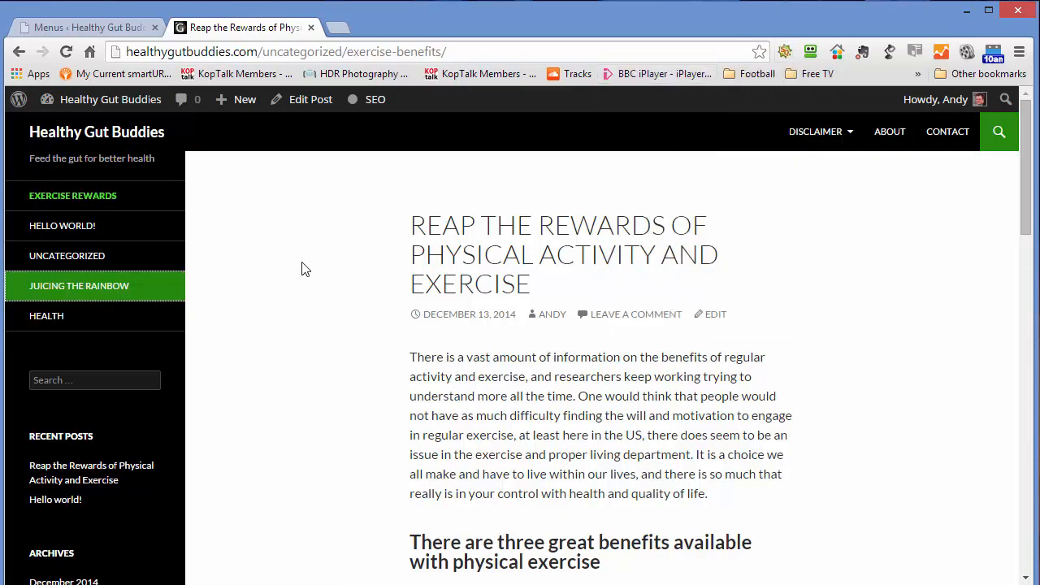
{"action": "left_click", "coordinate": [66, 53]}
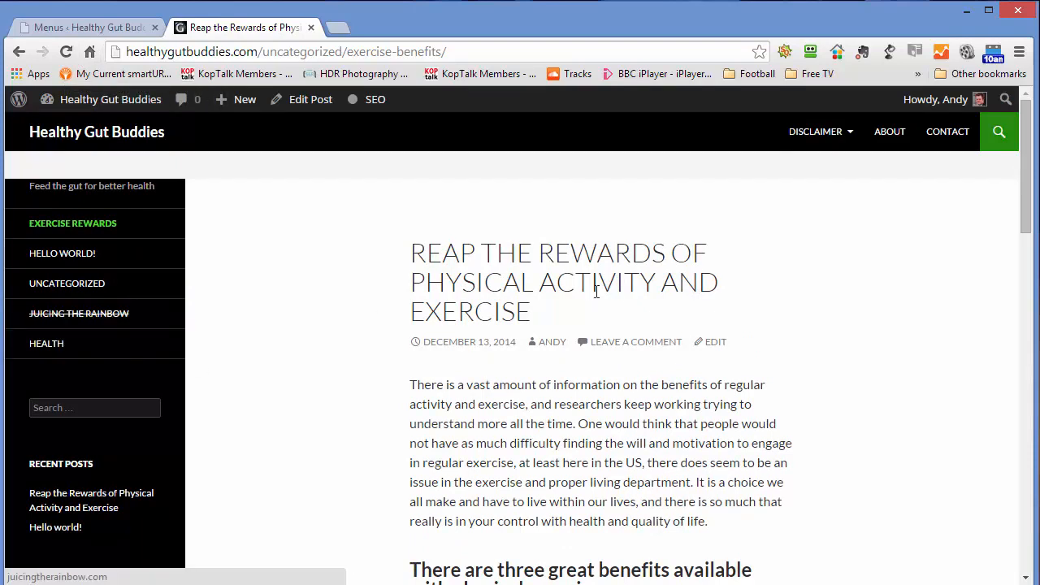
{"action": "left_click", "coordinate": [785, 51]}
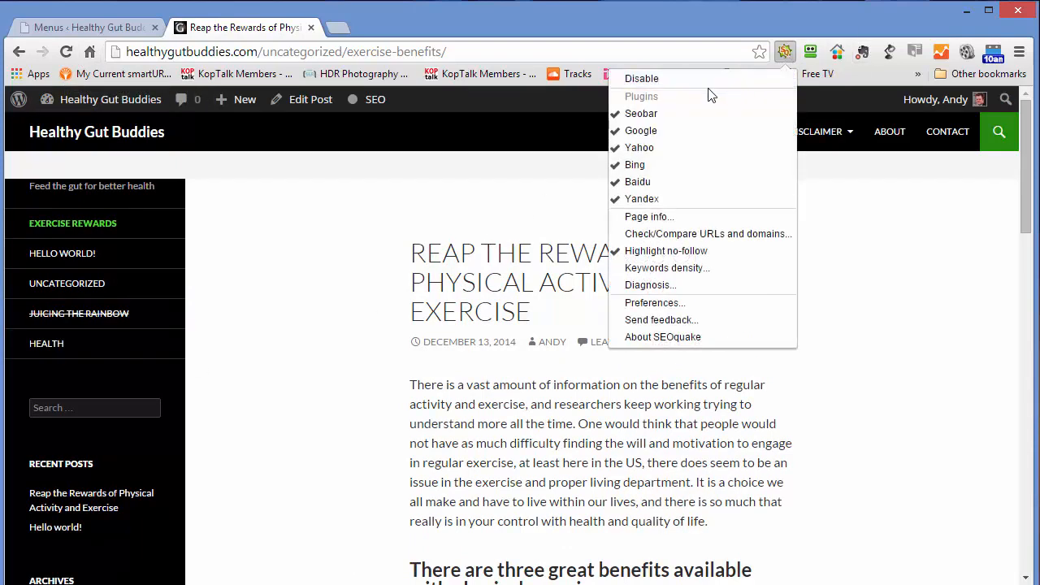
{"action": "left_click", "coordinate": [705, 85]}
- Look over the SidebarMenu in the editor and the Disclaimer dropdown in the live site's top navigation
{"action": "left_click", "coordinate": [107, 31]}
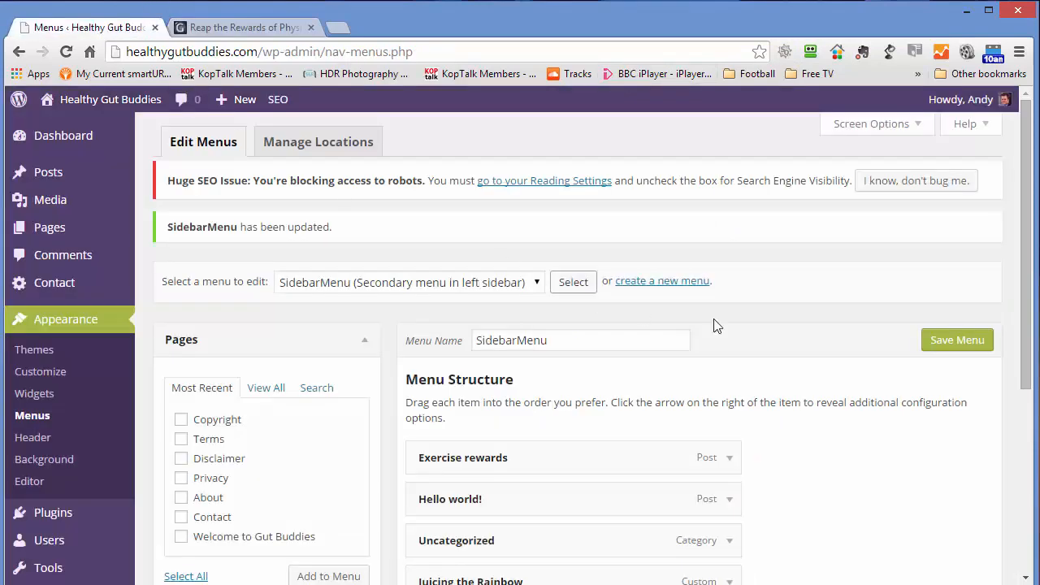
{"action": "left_click", "coordinate": [250, 27]}
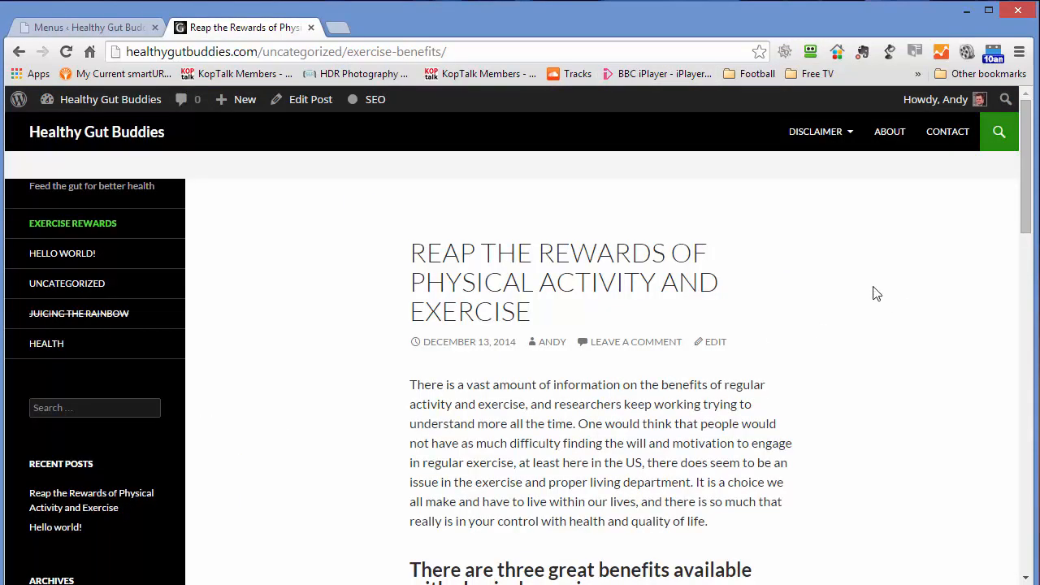
{"action": "mouse_move", "coordinate": [785, 143]}
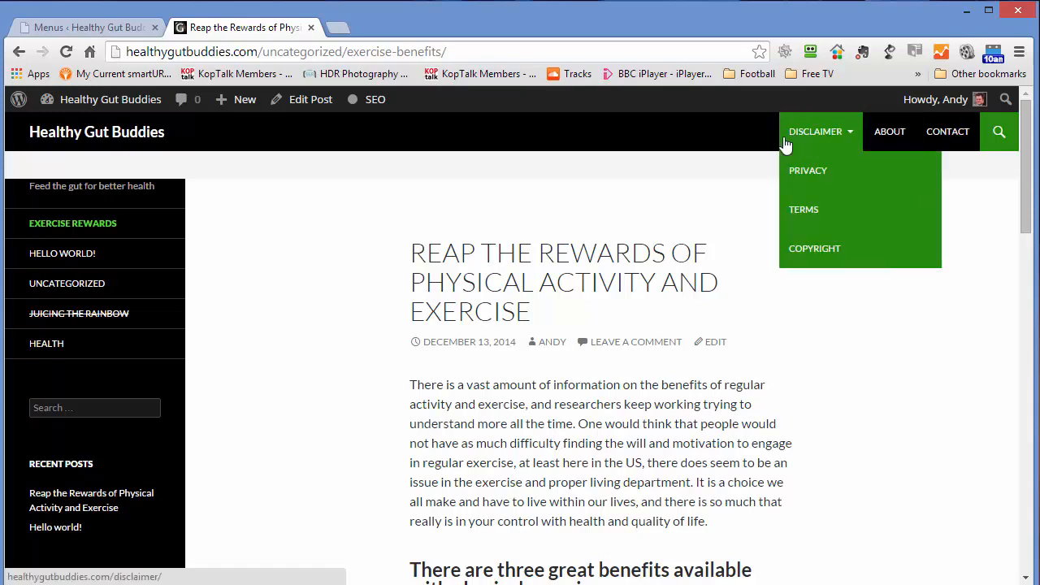
{"action": "mouse_move", "coordinate": [825, 138]}
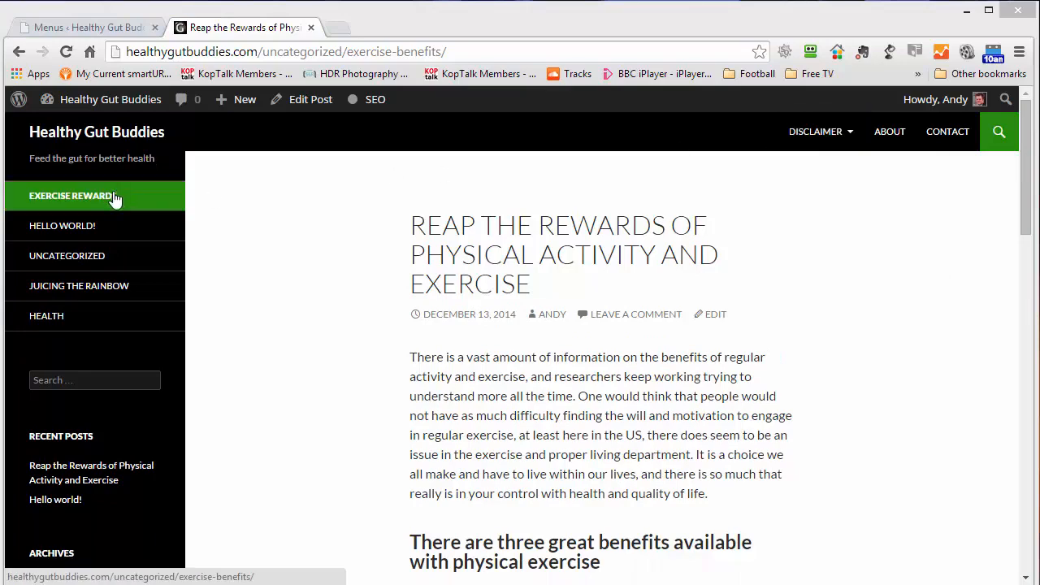
- Assign the Top Navigation menu to the "Secondary menu in left sidebar" theme location and save the changes
{"action": "left_click", "coordinate": [85, 27]}
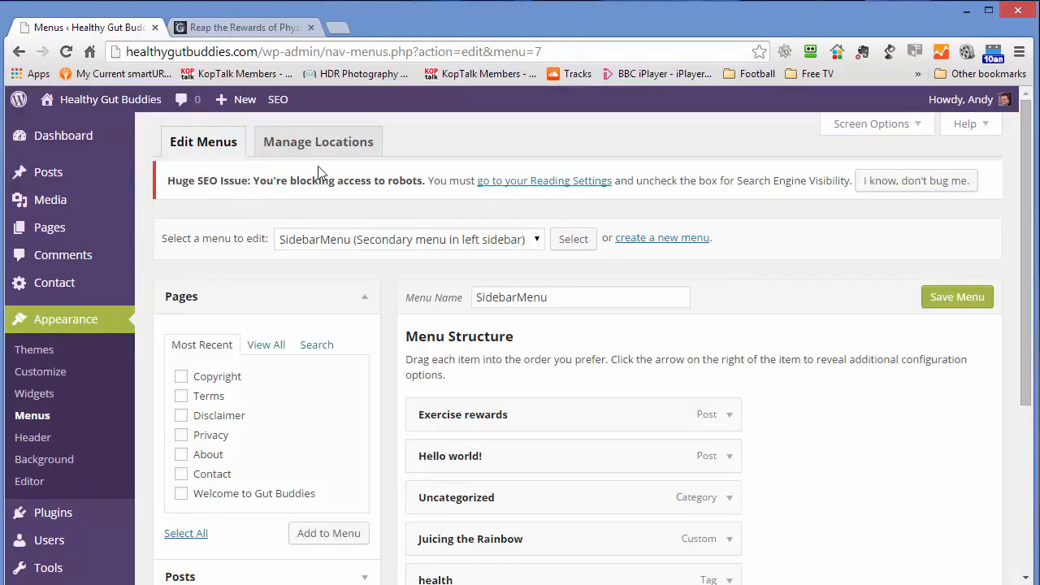
{"action": "left_click", "coordinate": [319, 143]}
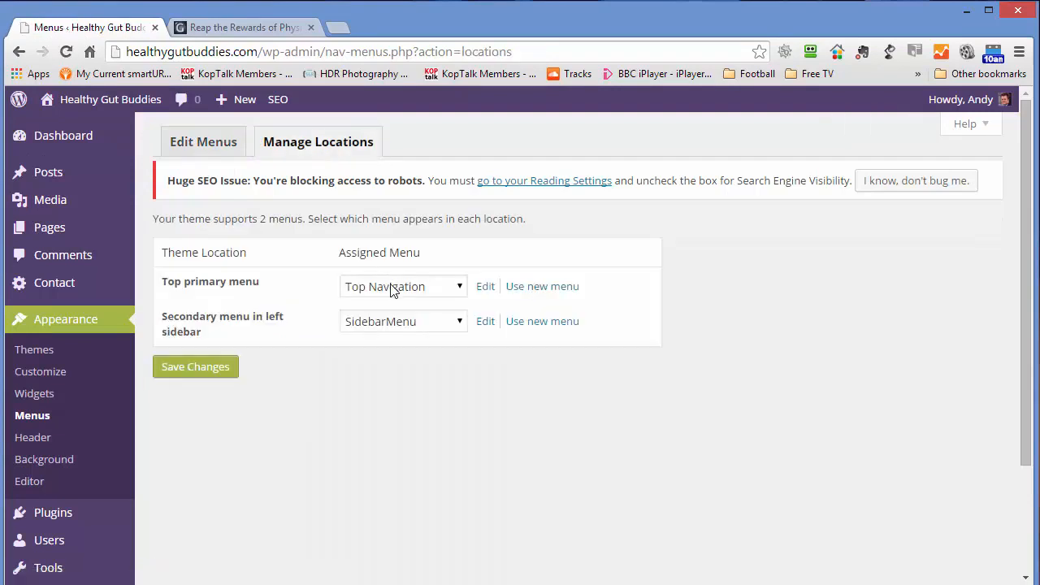
{"action": "left_click", "coordinate": [442, 325]}
{"action": "left_click", "coordinate": [437, 390]}
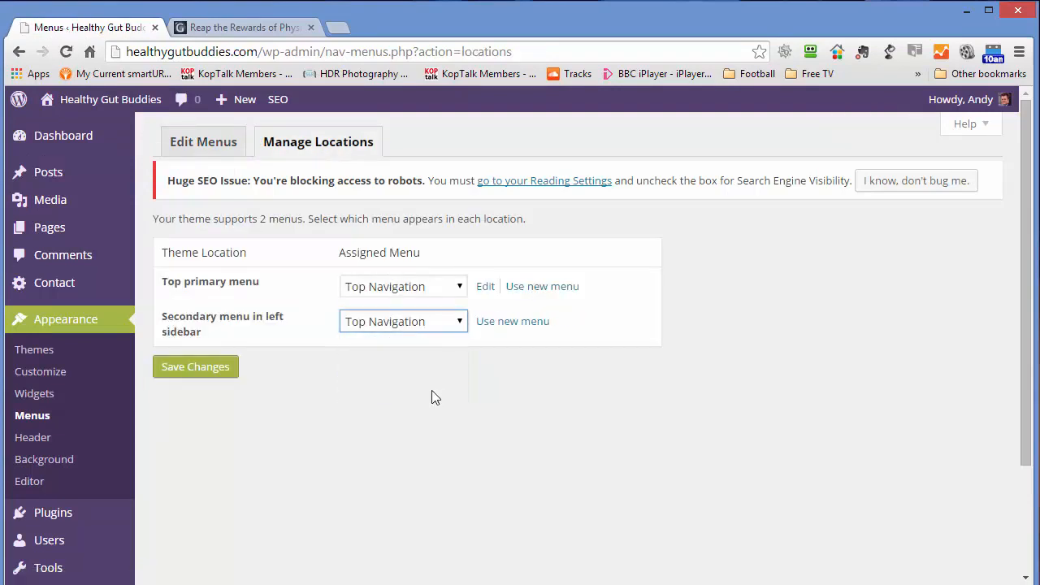
{"action": "left_click", "coordinate": [192, 375]}
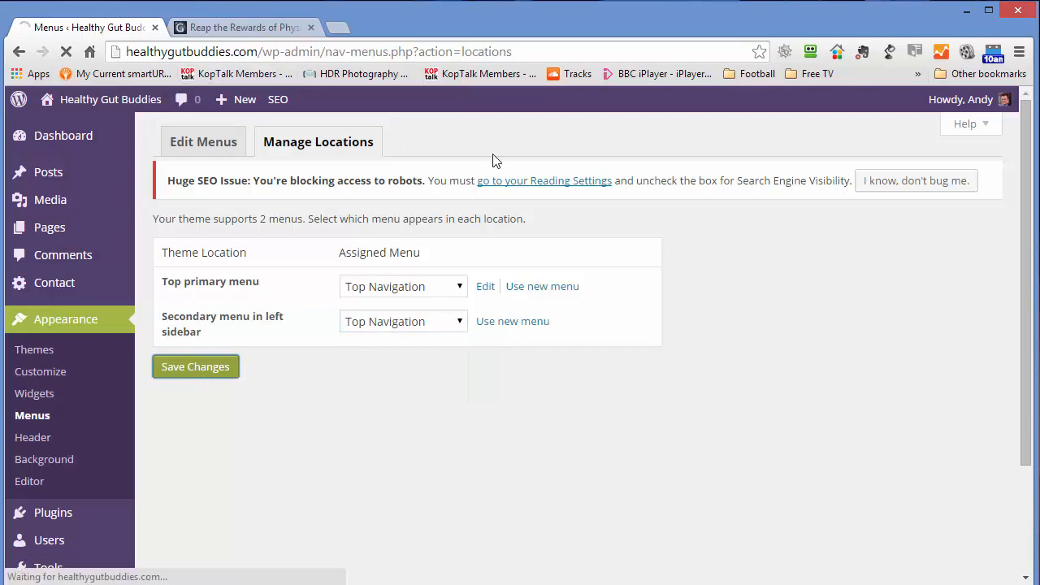
- Reload the live site to check the left sidebar menu and its Disclaimer submenu, and return to the menu editor
{"action": "left_click", "coordinate": [255, 27]}
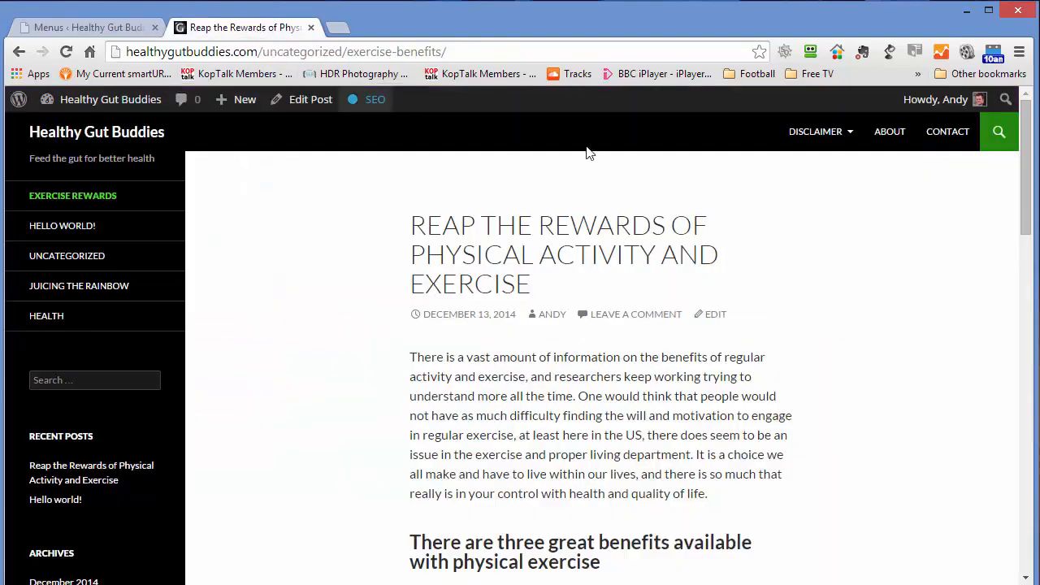
{"action": "left_click", "coordinate": [67, 52]}
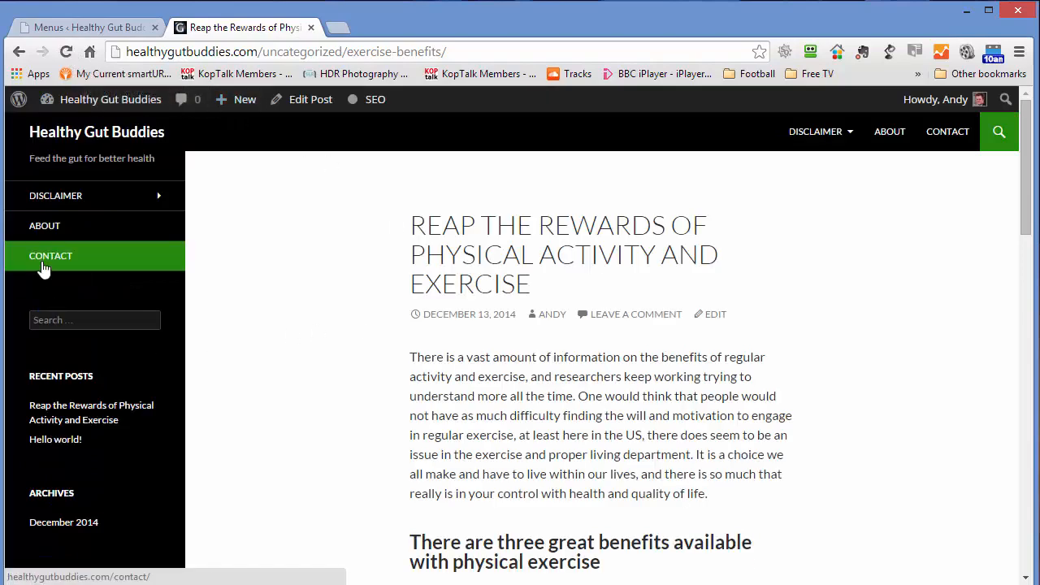
{"action": "mouse_move", "coordinate": [42, 202]}
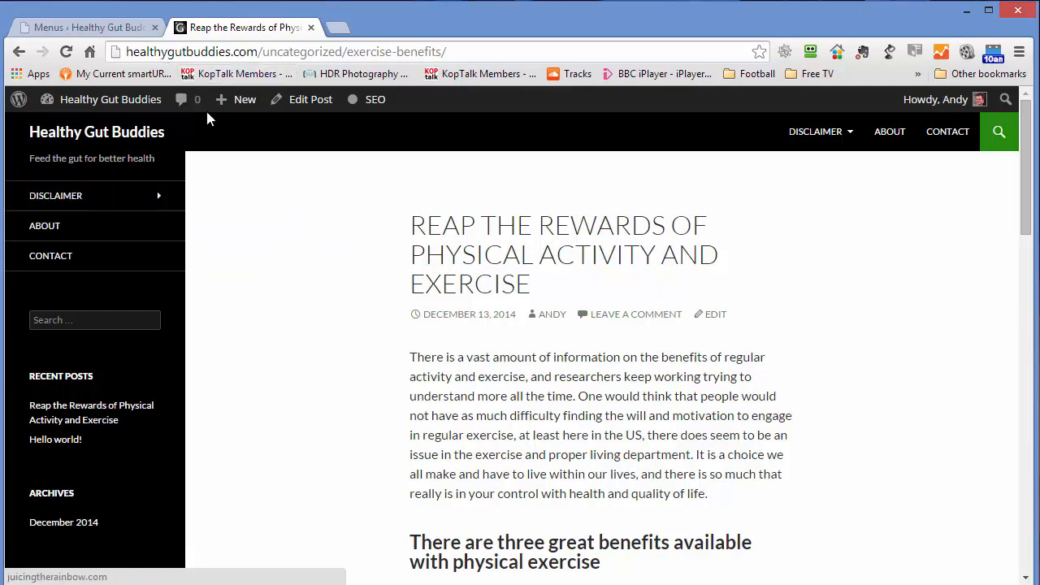
{"action": "key", "text": "ctrl+Tab"}
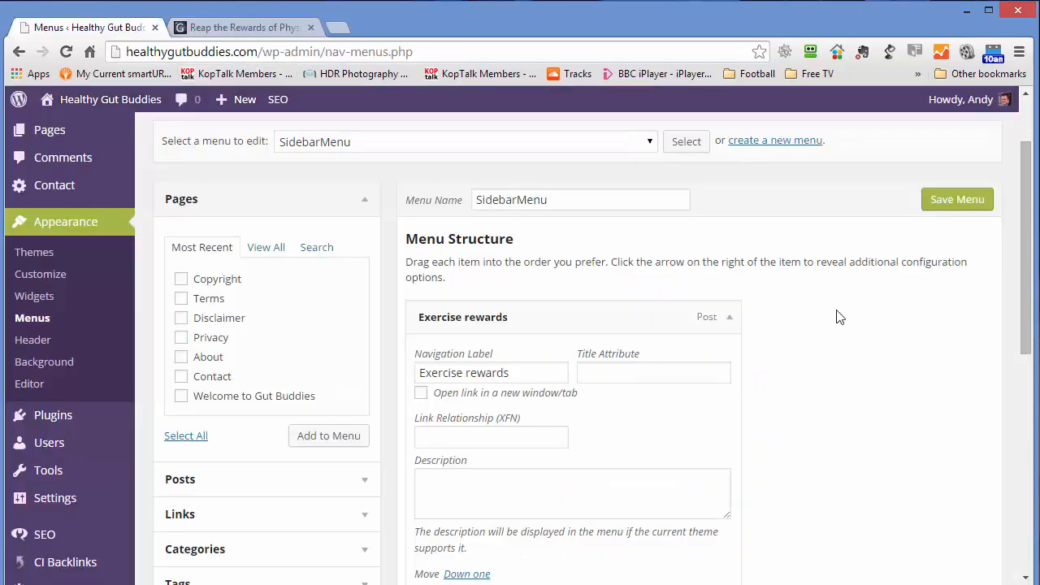